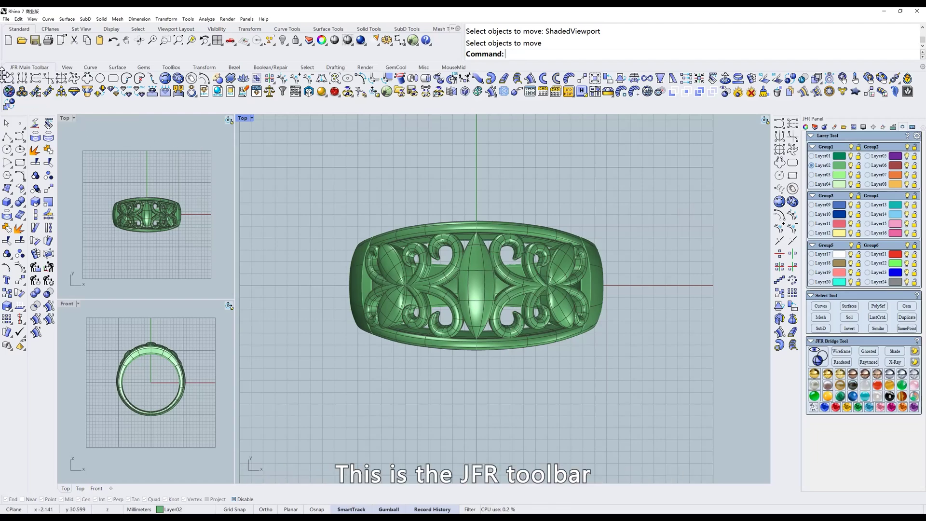
Step: Float the JFR main toolbar, browse its tabs to Boolean/Repair, re-dock it, and float the sidebars
left_click_drag(4, 68, 301, 178)
left_click(385, 176)
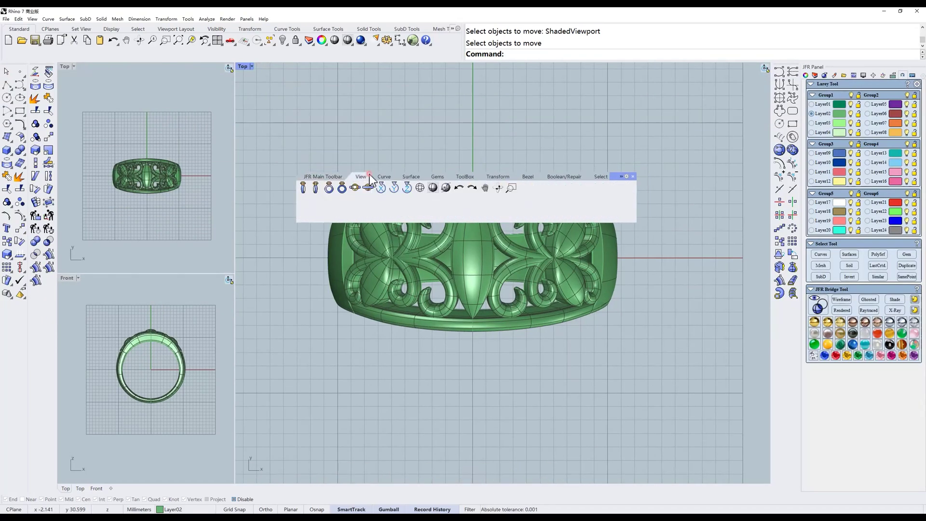
left_click(412, 177)
left_click(465, 177)
left_click(527, 177)
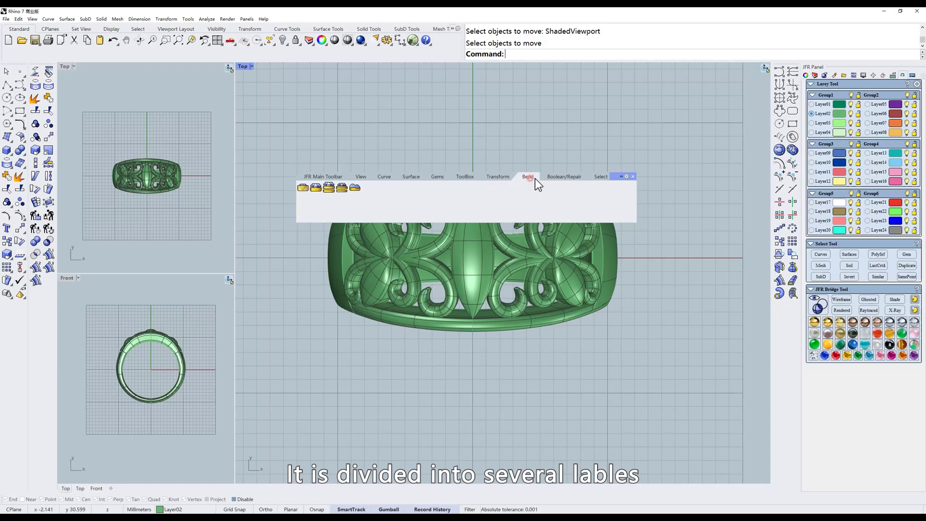
left_click(564, 177)
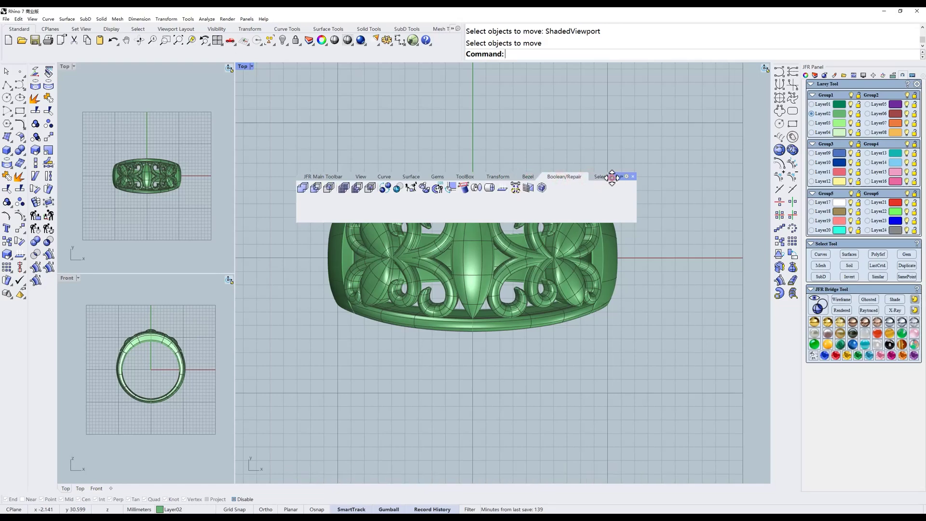
left_click_drag(612, 177, 455, 58)
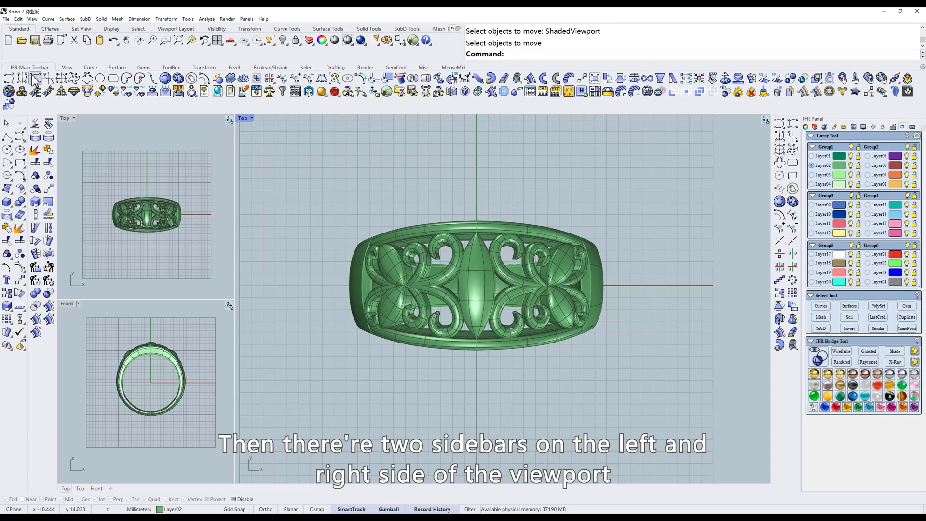
mouse_move(44, 116)
left_mouse_down()
mouse_move(111, 120)
mouse_move(44, 116)
left_mouse_up()
left_click_drag(807, 121, 785, 123)
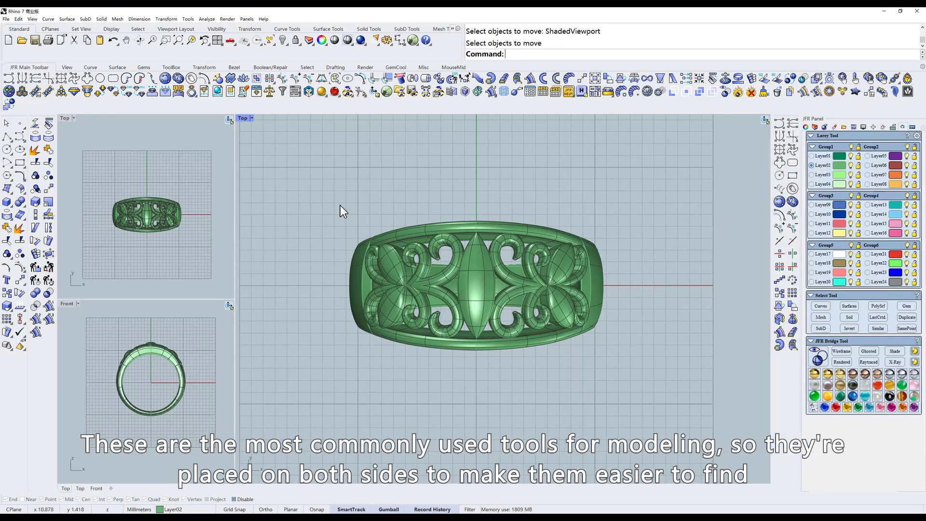
Step: In the toolbar layout settings for JFR Jewelry Toolbar, keep SideBar 1, SideBar 2 and JFR Main Toolbar enabled
left_click(188, 19)
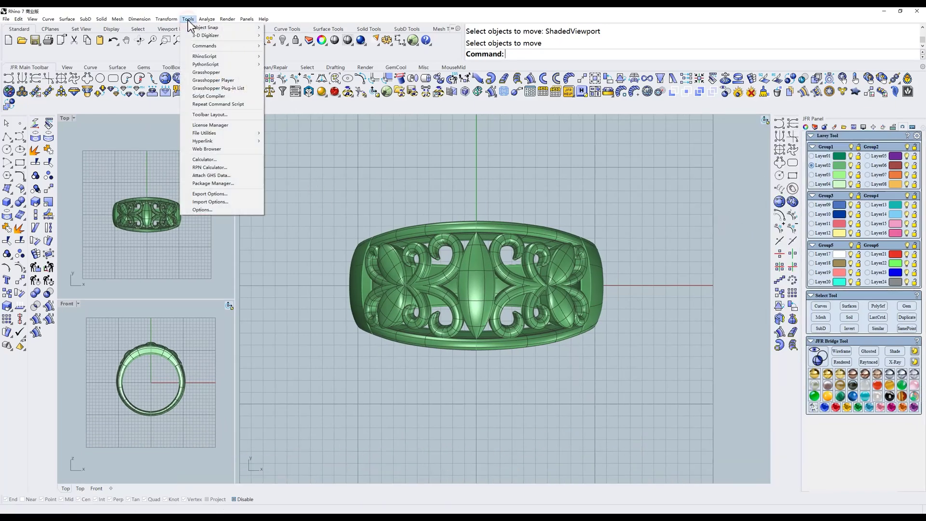
left_click(210, 115)
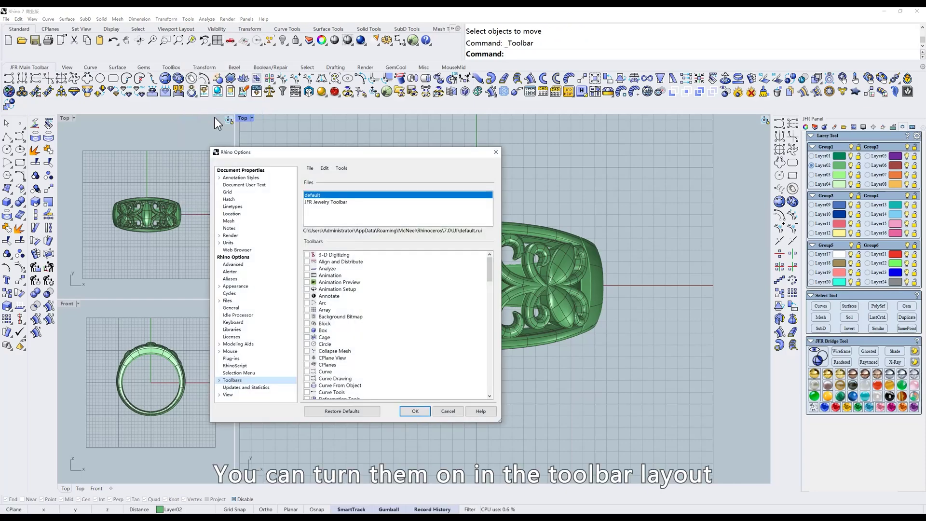
left_click(328, 201)
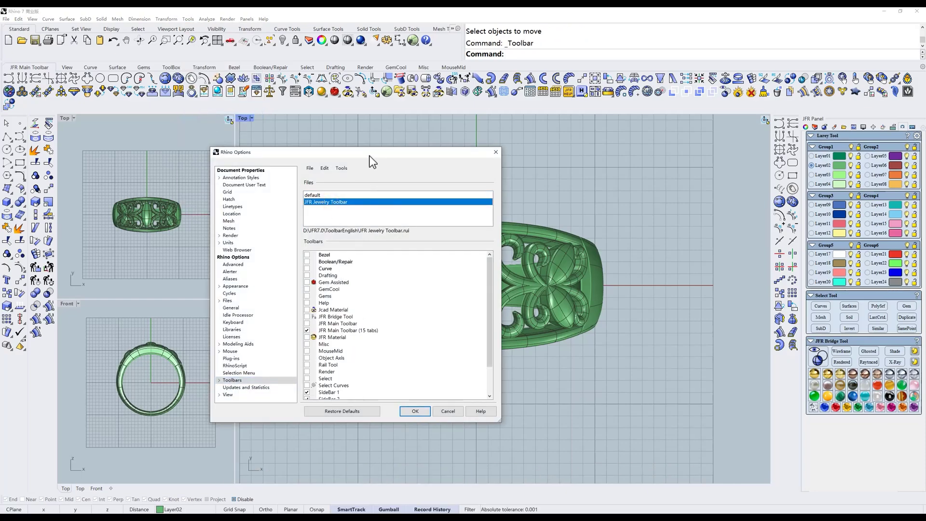
left_click_drag(370, 152, 482, 136)
scroll(475, 288, "down", 2)
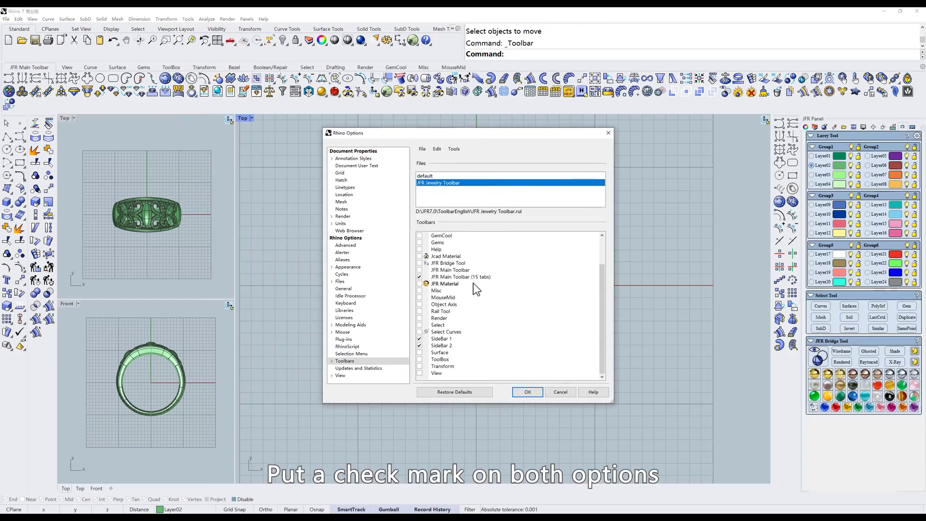
left_click(419, 339)
left_click(419, 338)
left_click(420, 345)
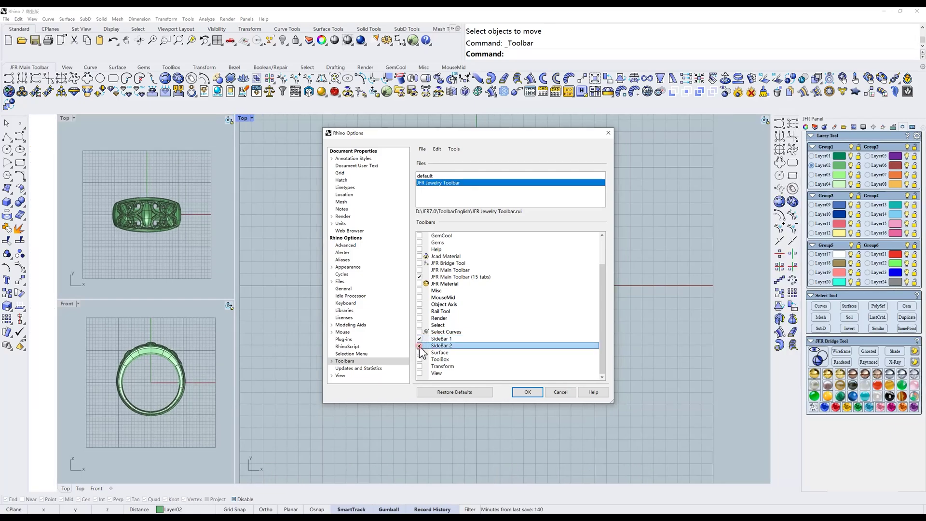
left_click(420, 277)
left_click(419, 276)
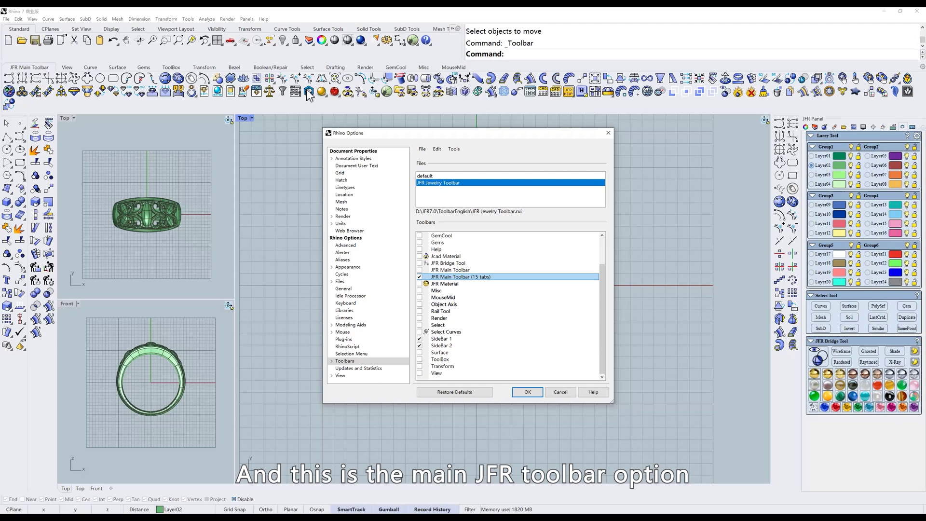
left_click(528, 391)
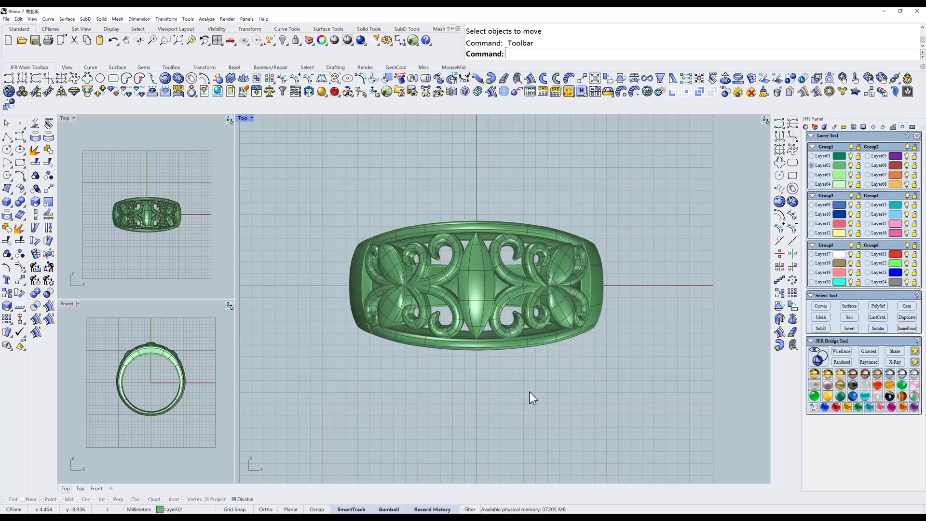
Step: Pop up the JFR toolbar with the middle button, tear it off below the ring, then close it
middle_click(553, 270)
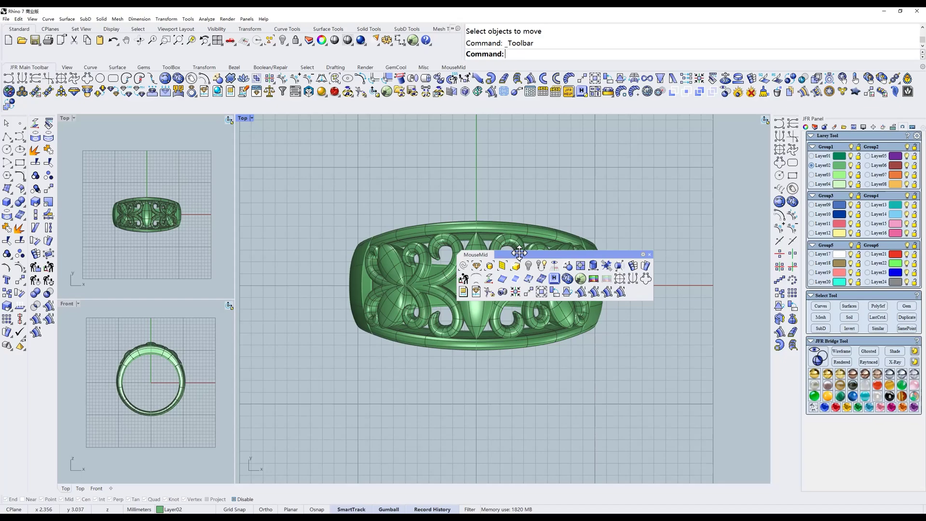
left_click_drag(527, 262, 444, 362)
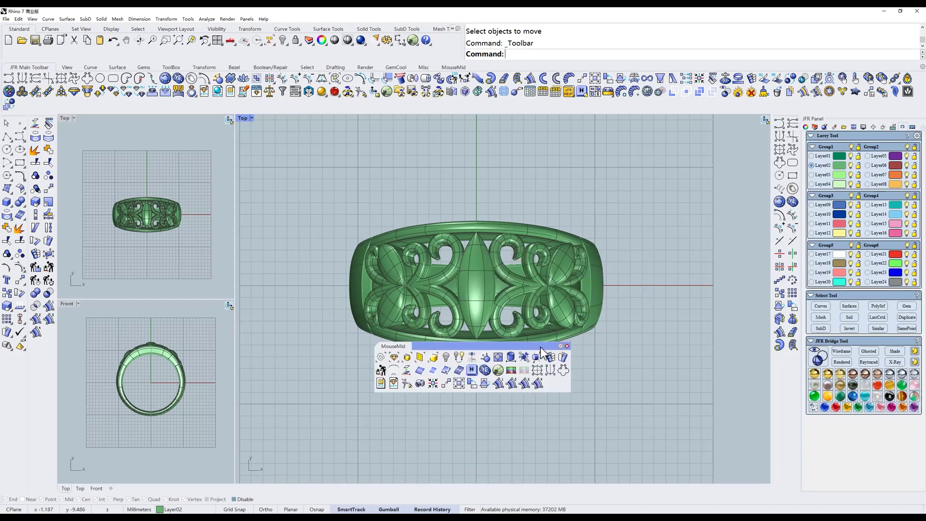
left_click(567, 345)
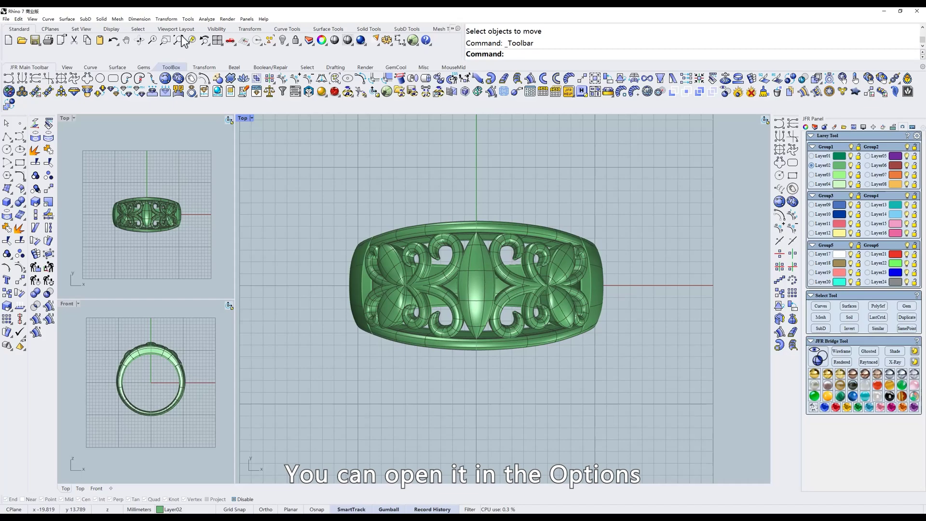
Step: In Rhino Options > Mouse, set the middle-button popup toolbar to JFR Jewelry Toolbar.MouseMid
left_click(187, 19)
left_click(200, 209)
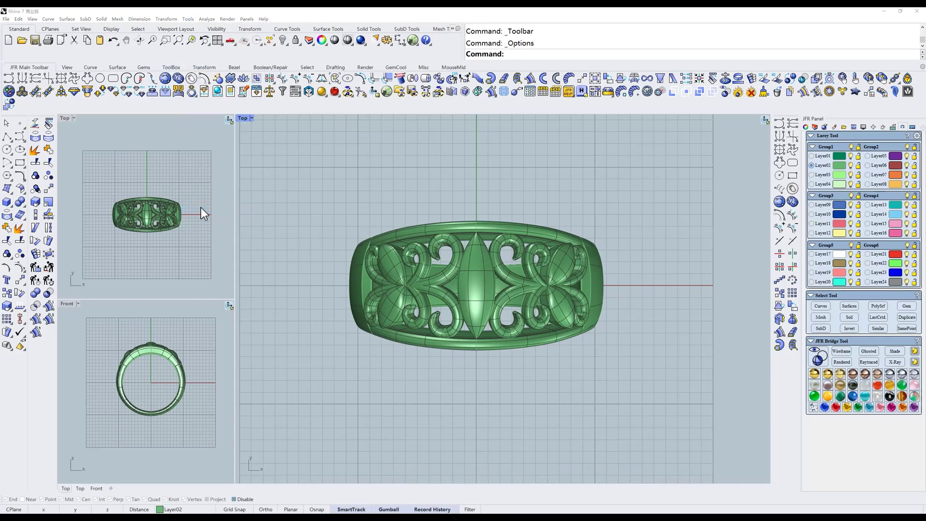
left_click(343, 331)
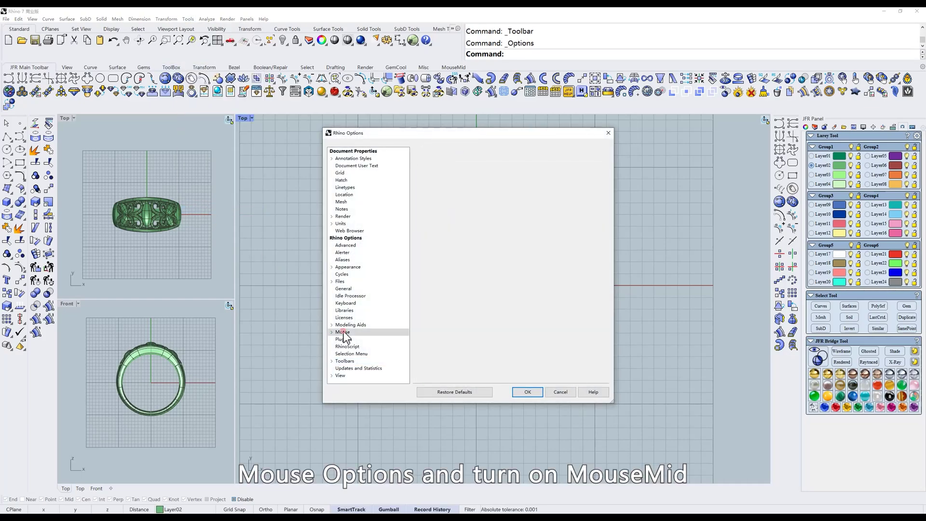
left_click(530, 191)
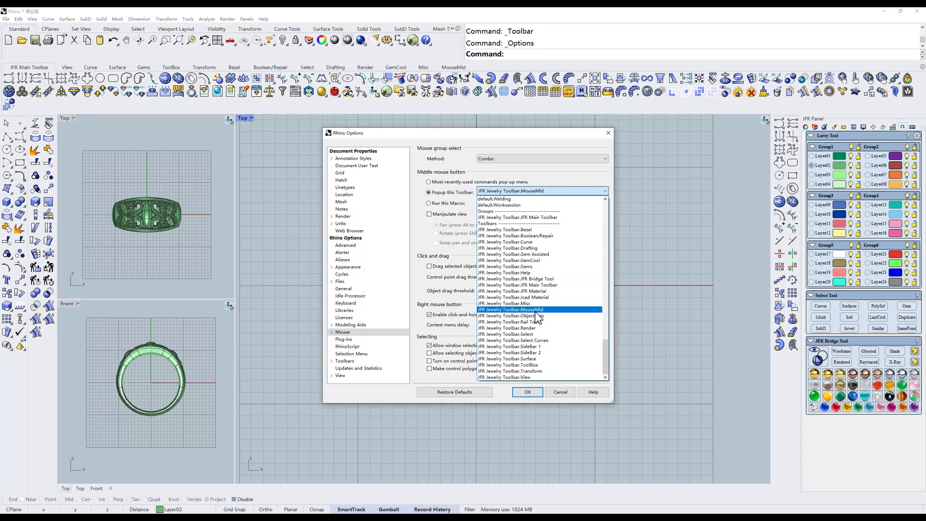
left_click(528, 310)
left_click(526, 393)
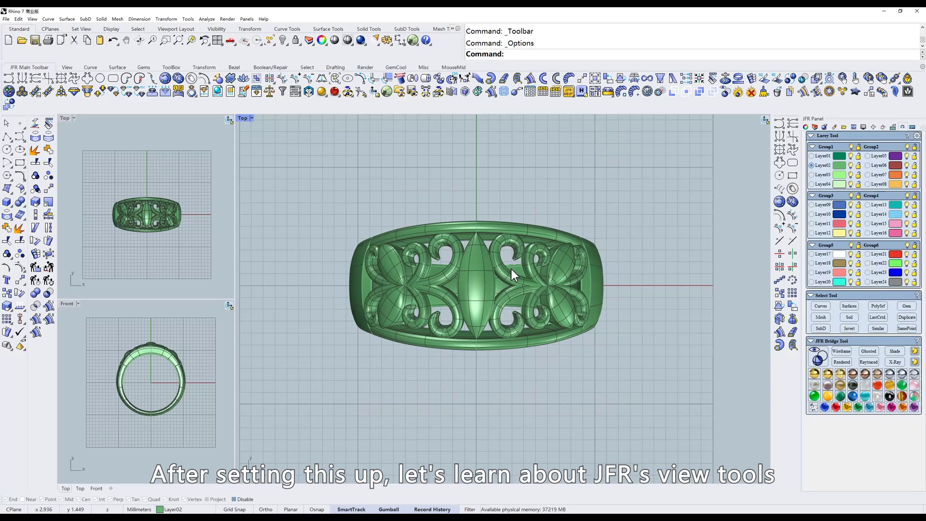
Step: Show the JFR View tab and step the main viewport through Left, Right, Front, Back, Top and Bottom
left_click(67, 67)
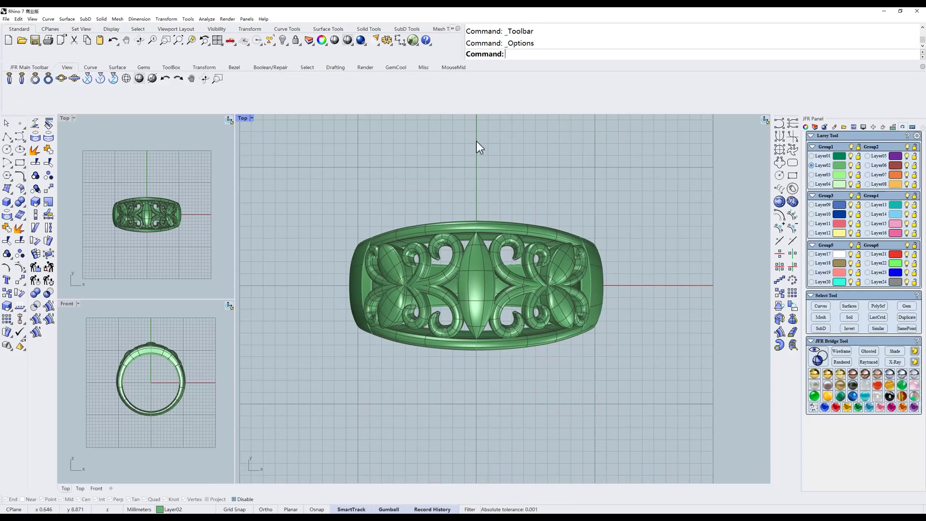
left_click_drag(479, 114, 479, 90)
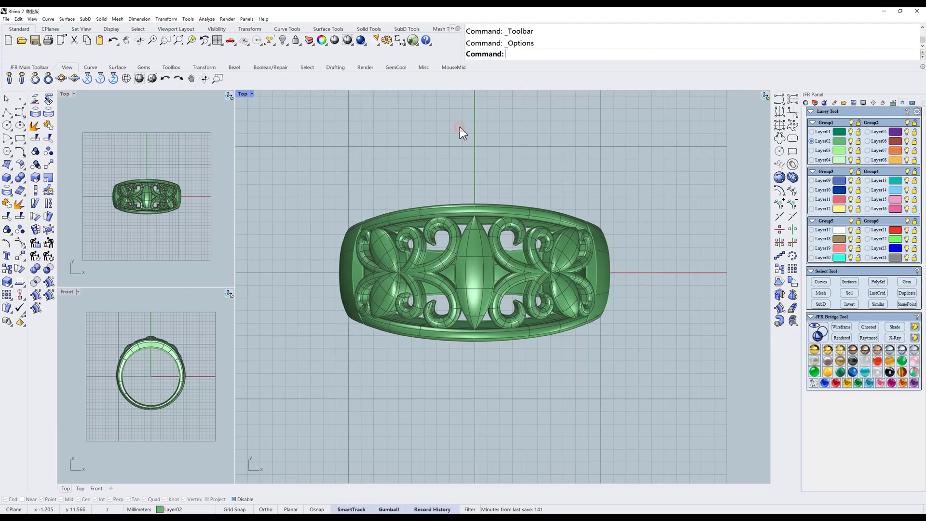
left_click(9, 78)
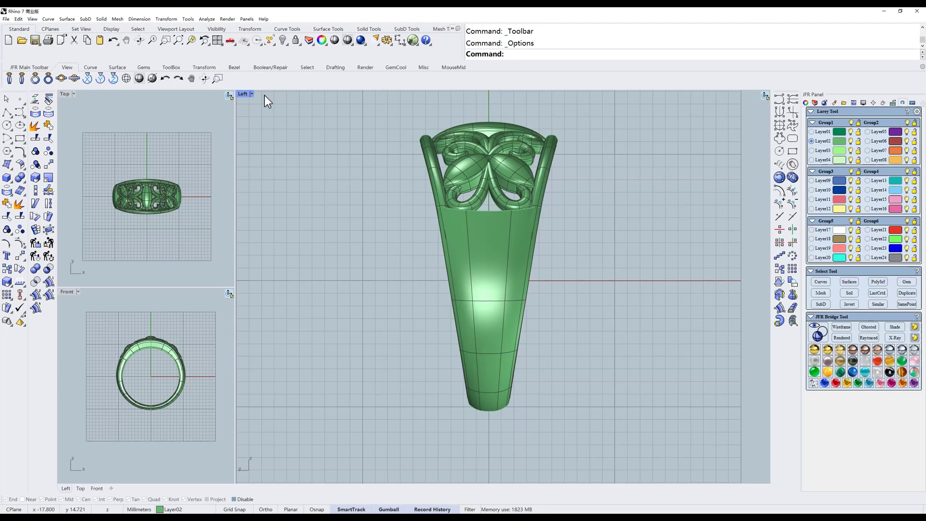
left_click(22, 78)
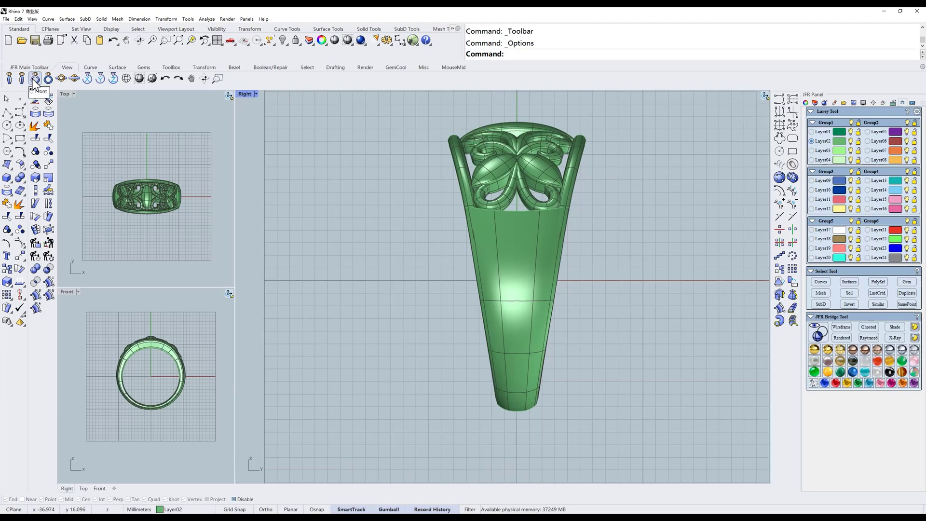
left_click(34, 78)
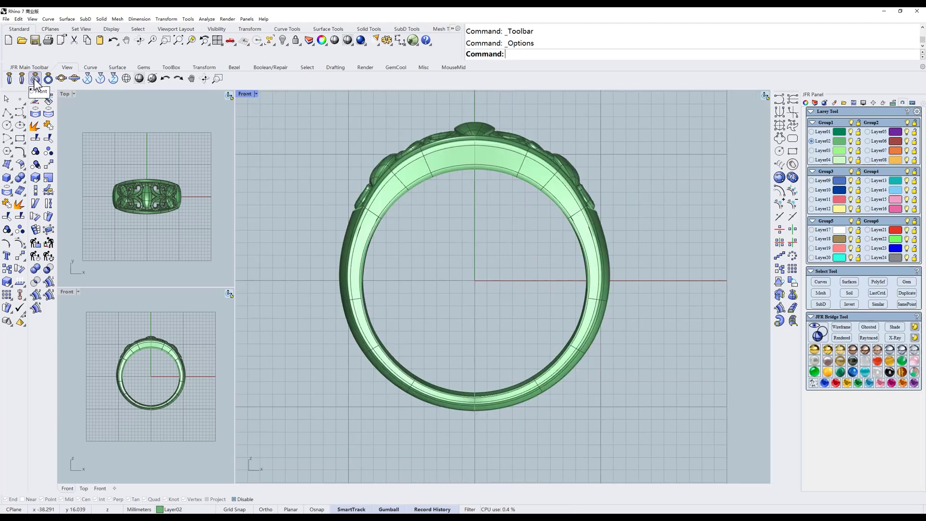
left_click(48, 78)
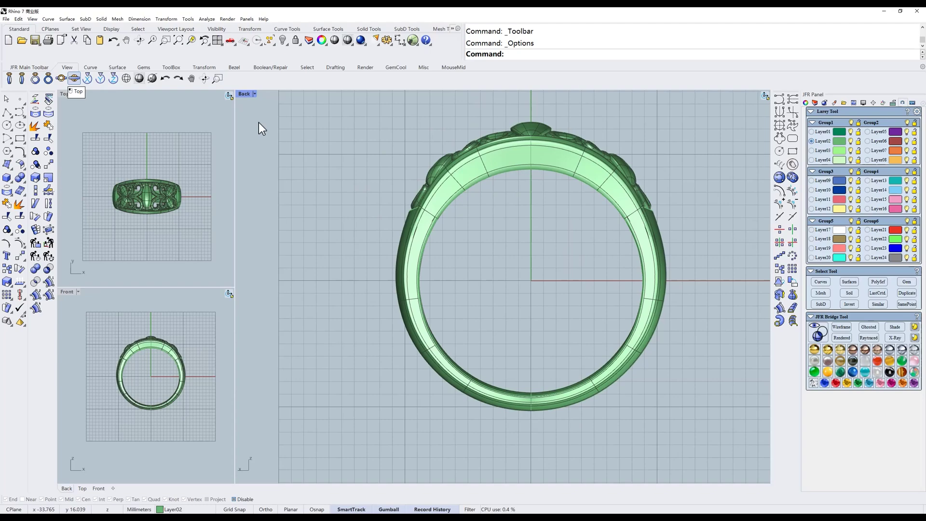
left_click(62, 80)
left_click(73, 79)
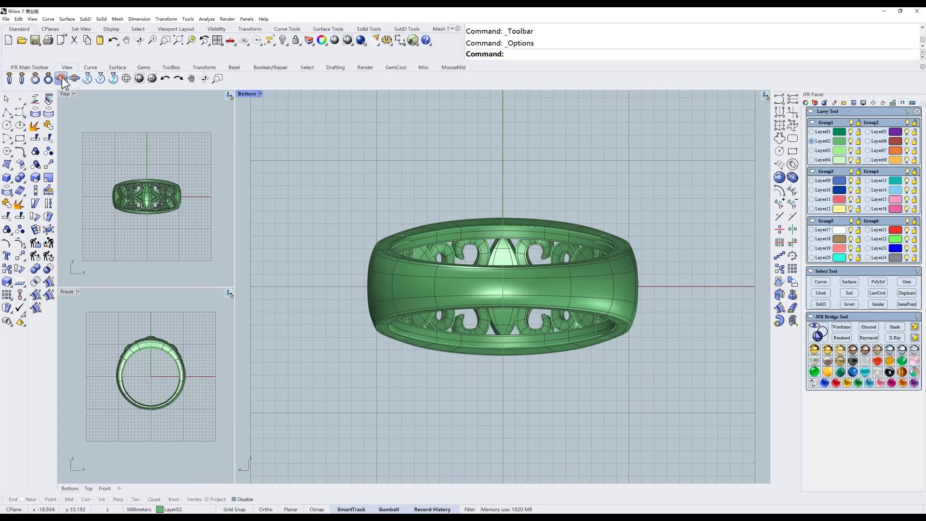
Step: From Top view, step-rotate about the X axis until the grid is edge-on, then restore Top
left_click(63, 80)
left_click(88, 81)
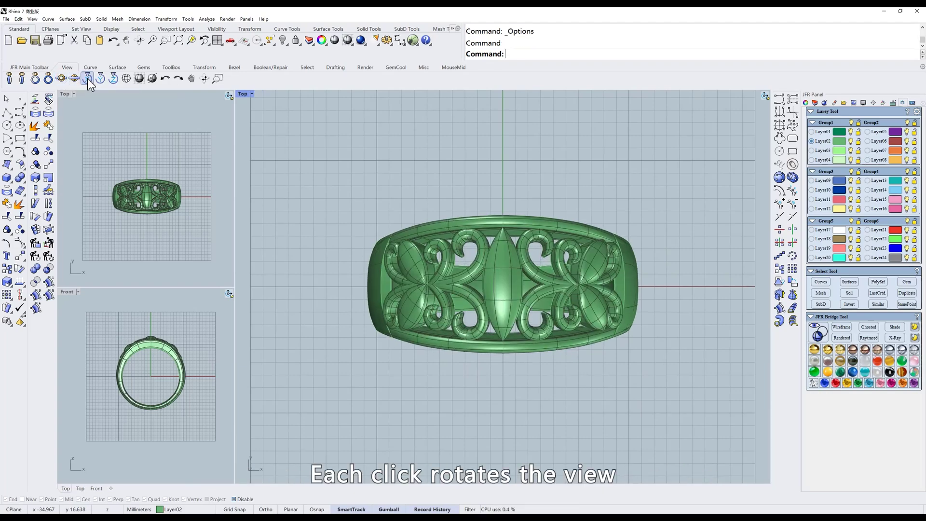
left_click(88, 81)
key("space")
key("space")
key("space")
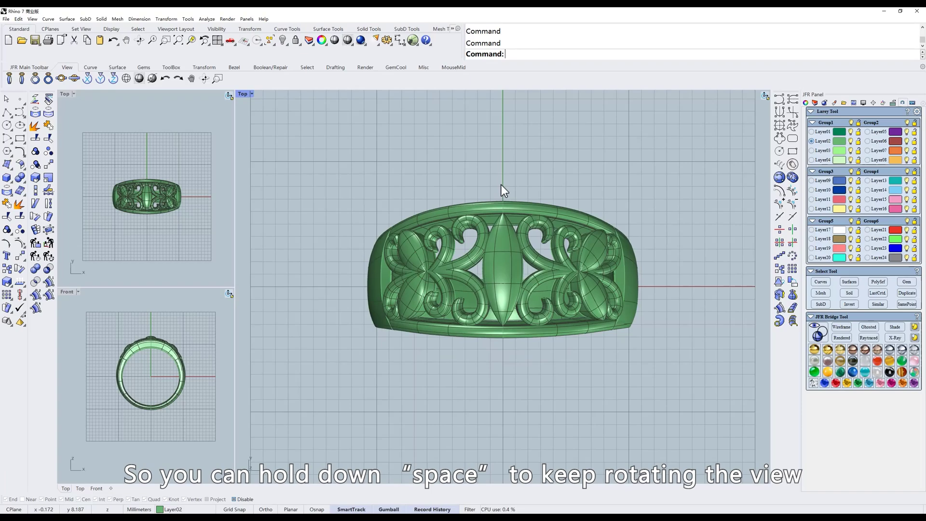
key("space")
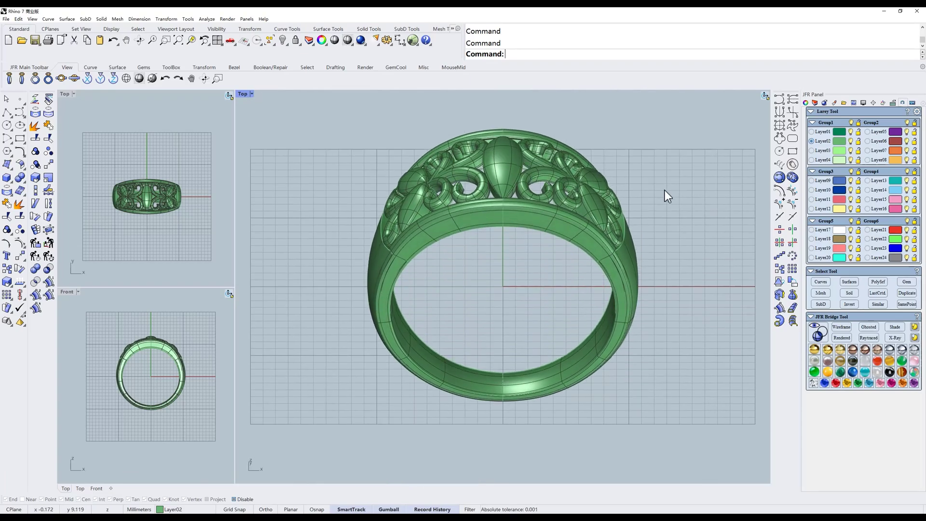
key("space")
key("space")
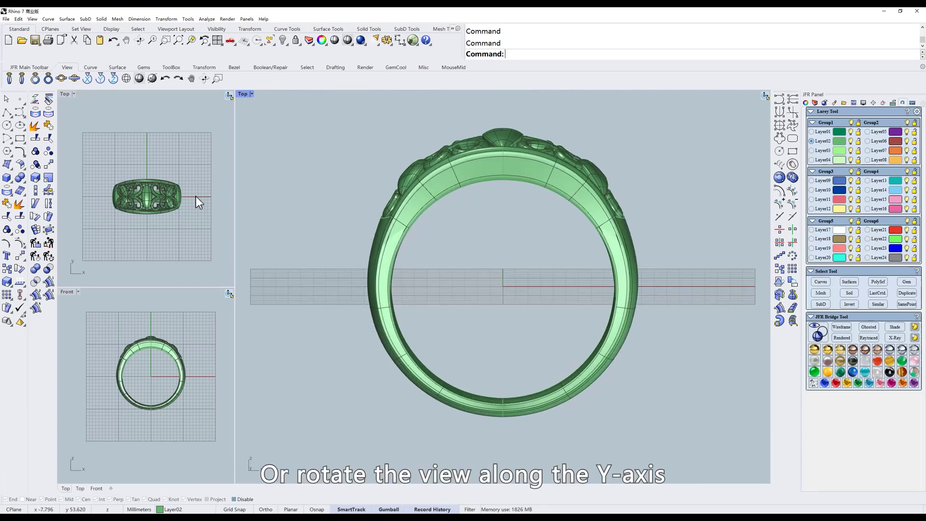
left_click(61, 80)
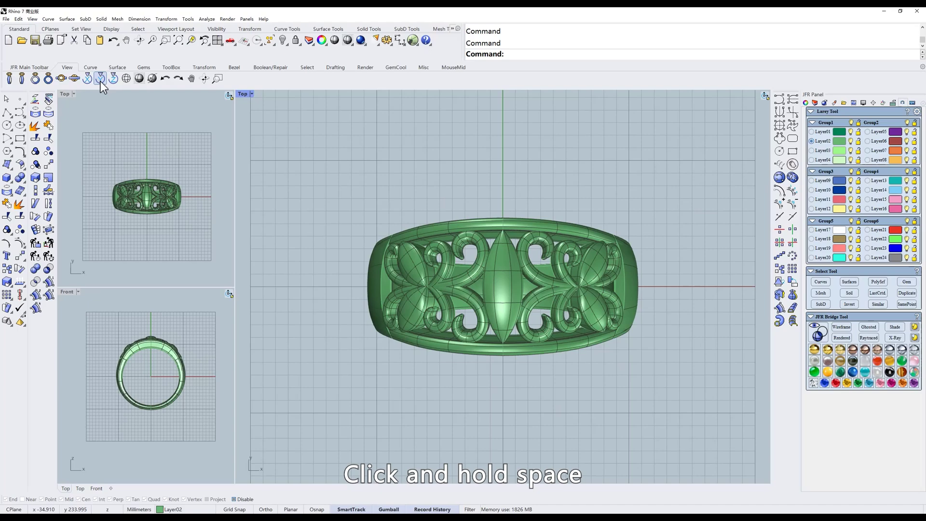
Step: Step-rotate the view about the Y axis, then about Z until the ring stands nearly upright
left_click(101, 79)
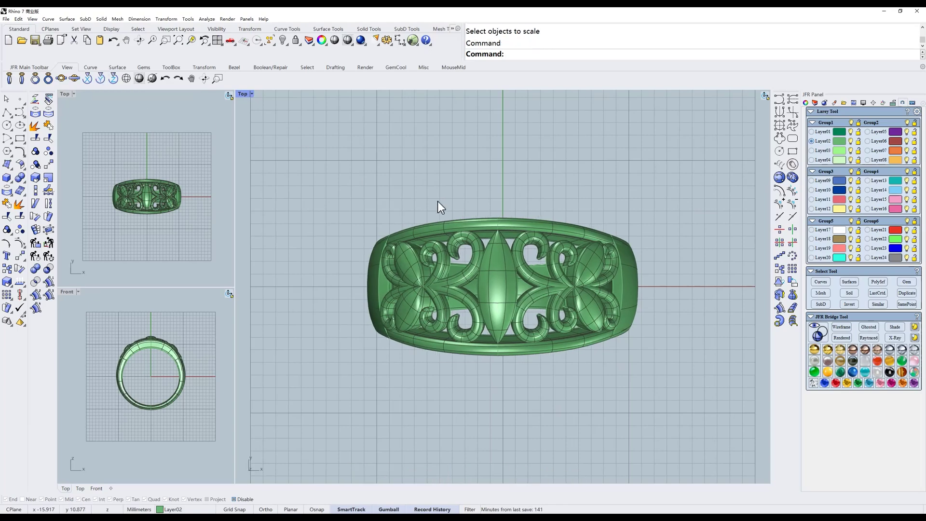
key("space")
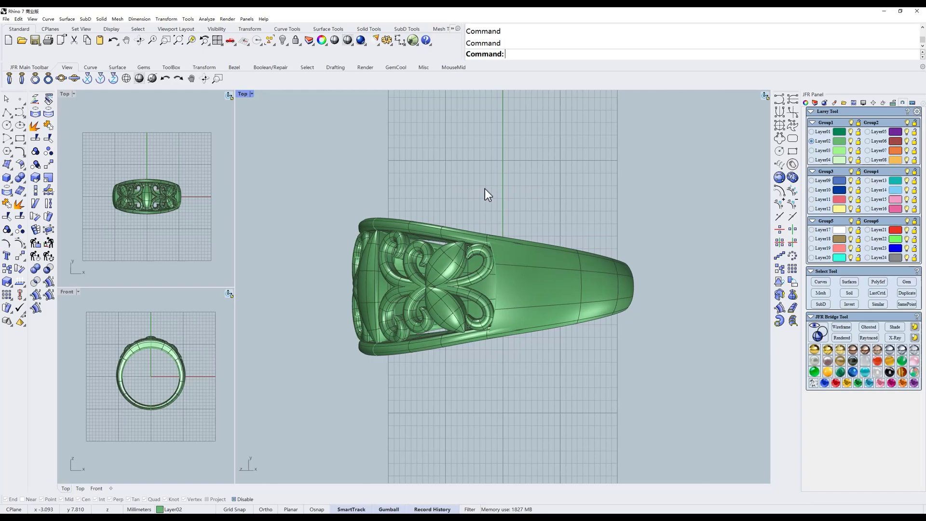
left_click(116, 83)
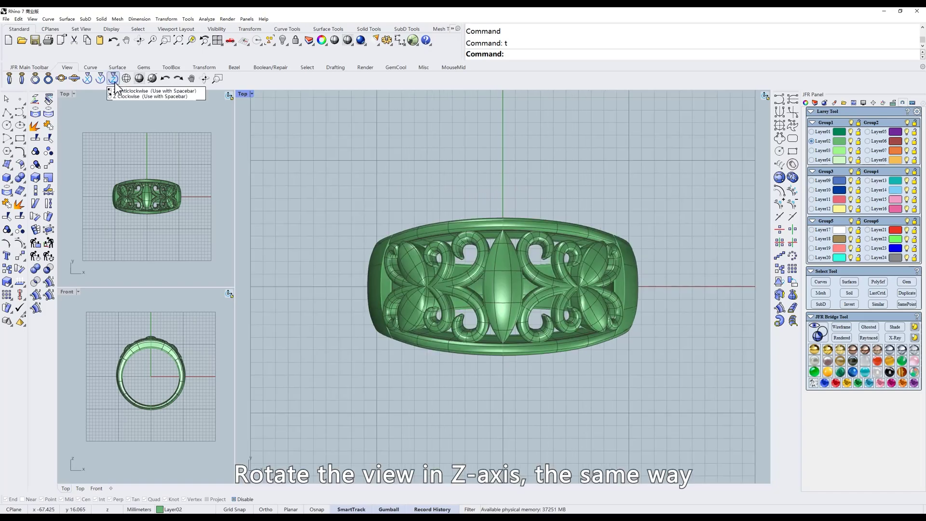
key("space")
key("space")
key("space")
key("space")
key("space")
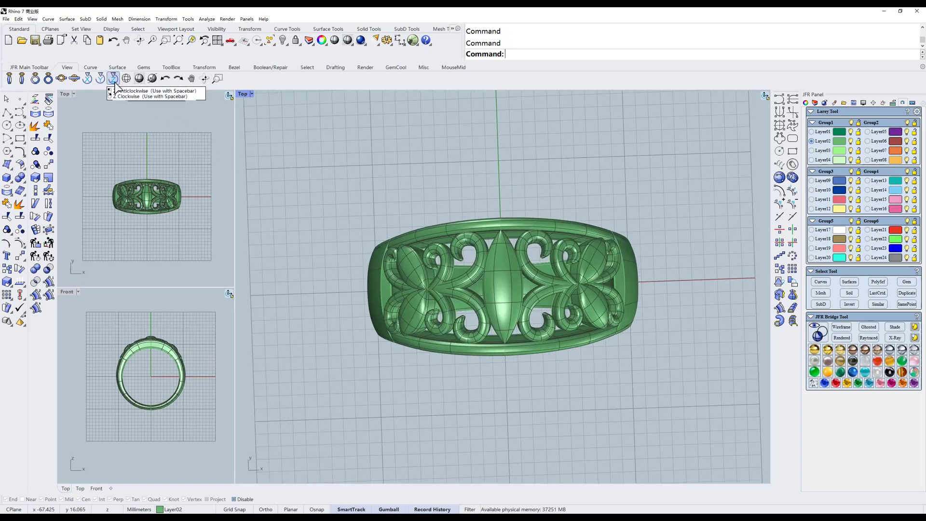
key("space")
key("space")
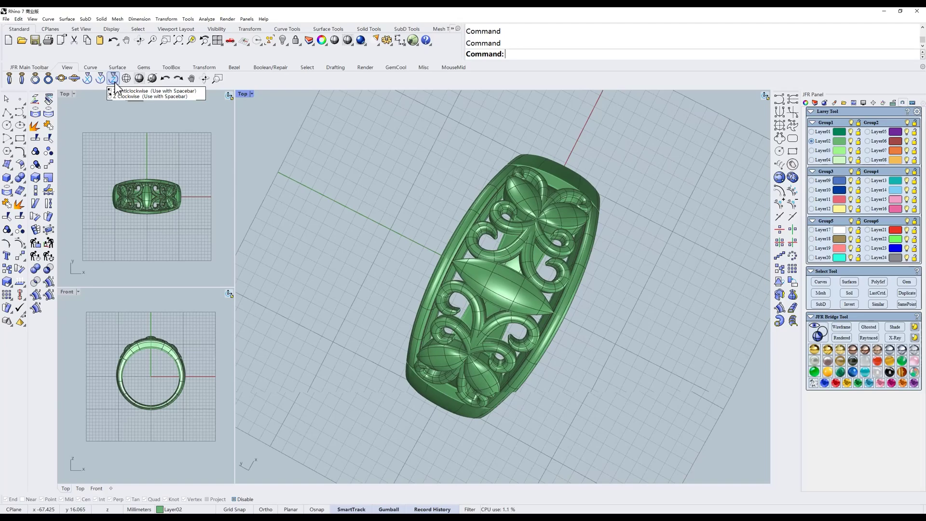
key("space")
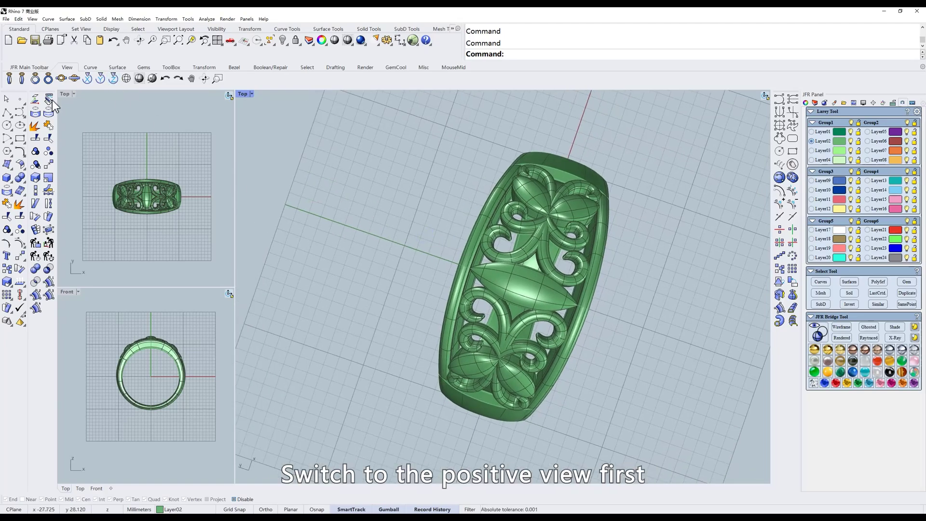
Step: Restore straight Top view, try Wireframe, Shaded and X-Ray display, then return to Shaded with S
left_click(61, 79)
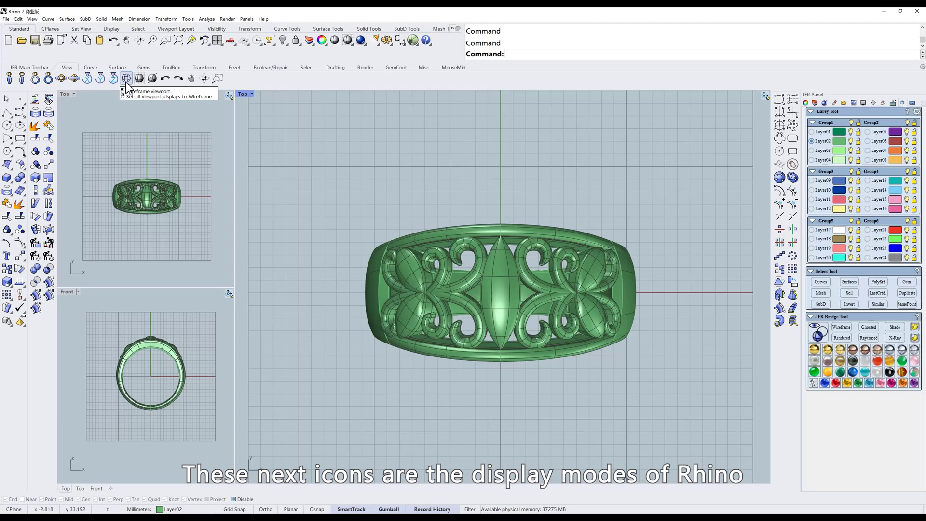
left_click(126, 78)
left_click(138, 79)
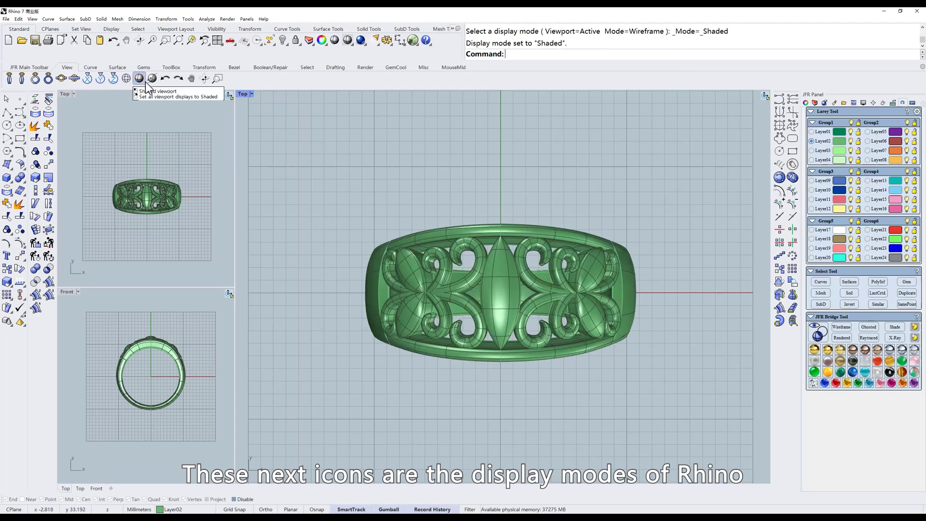
left_click(152, 79)
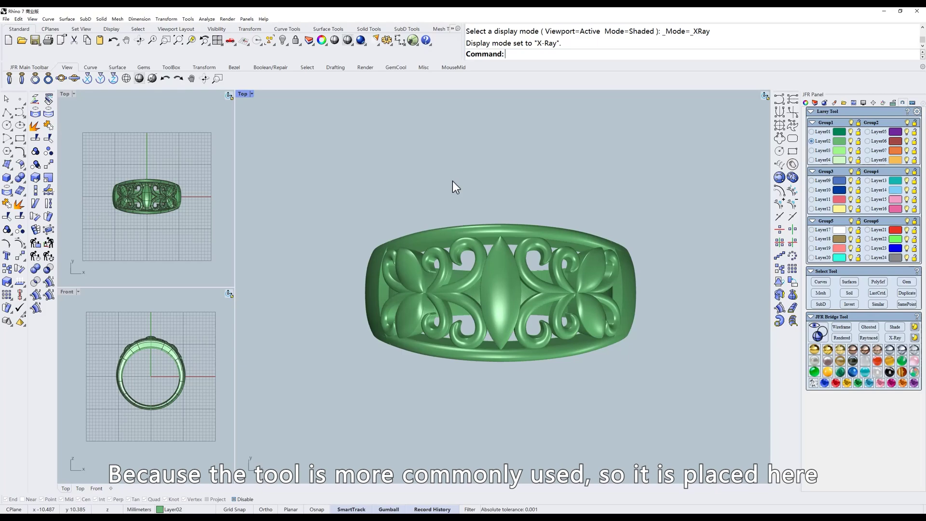
type("S")
key("Return")
Step: Create a sphere above the ring and move it toward the upper right with the gumball
type("Sphere")
key("Return")
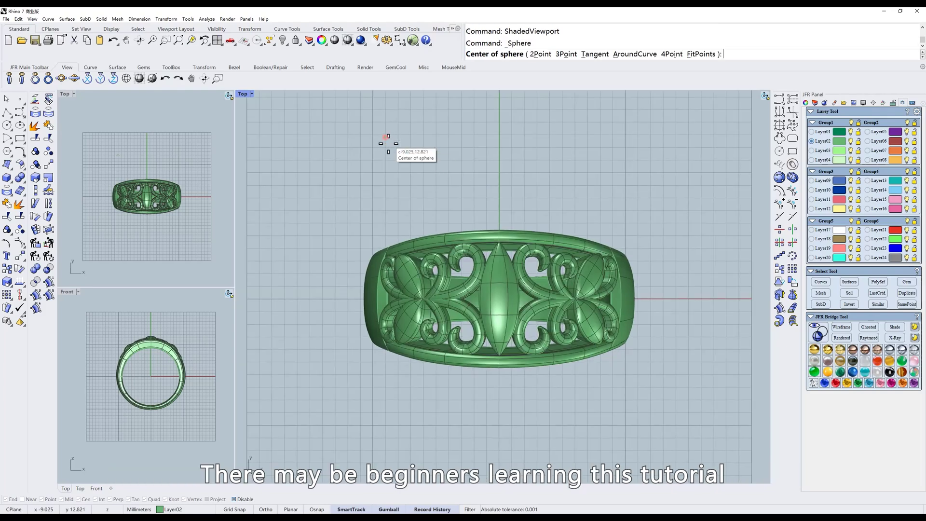
left_click(385, 137)
left_click(410, 177)
left_click_drag(410, 138, 557, 140)
left_click(643, 210)
left_click(663, 138)
left_click(654, 219)
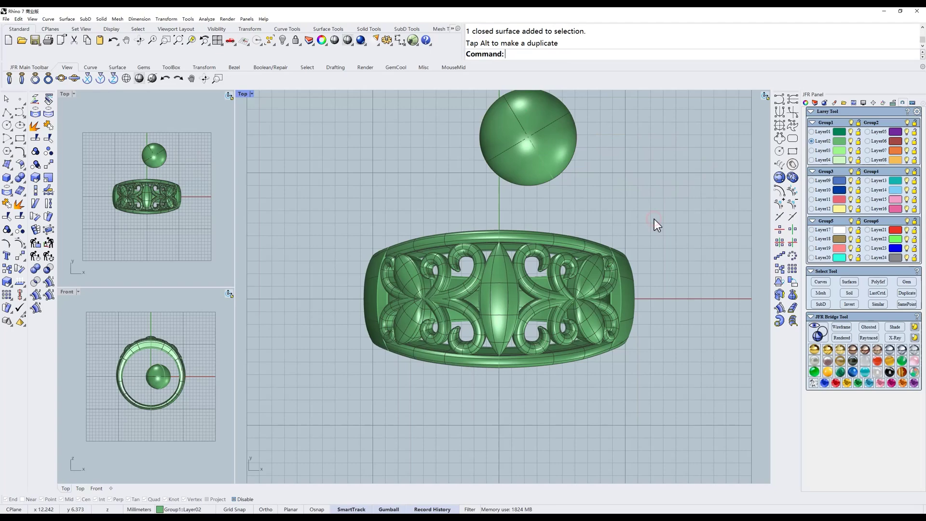
Step: Undo the sphere's moves and creation, redo them, then select and delete the sphere
left_click(164, 79)
left_click(164, 78)
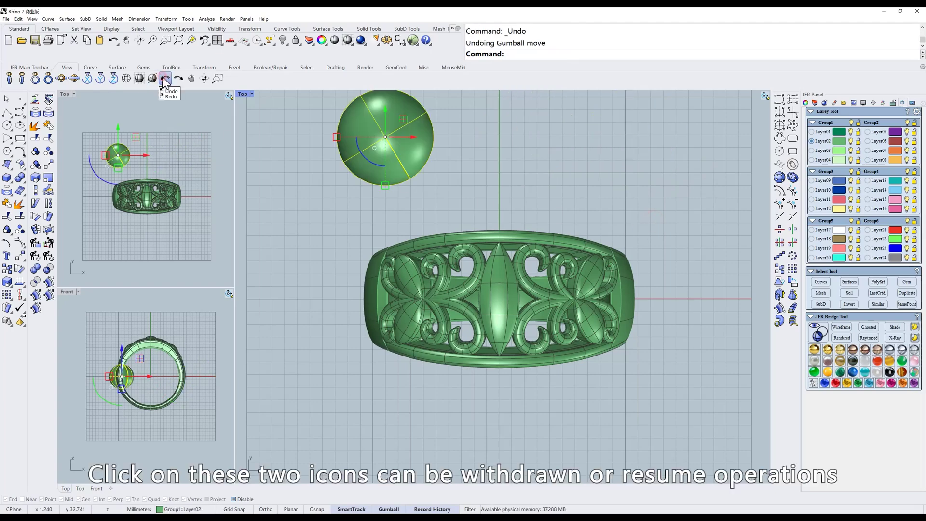
left_click(165, 79)
left_click(178, 78)
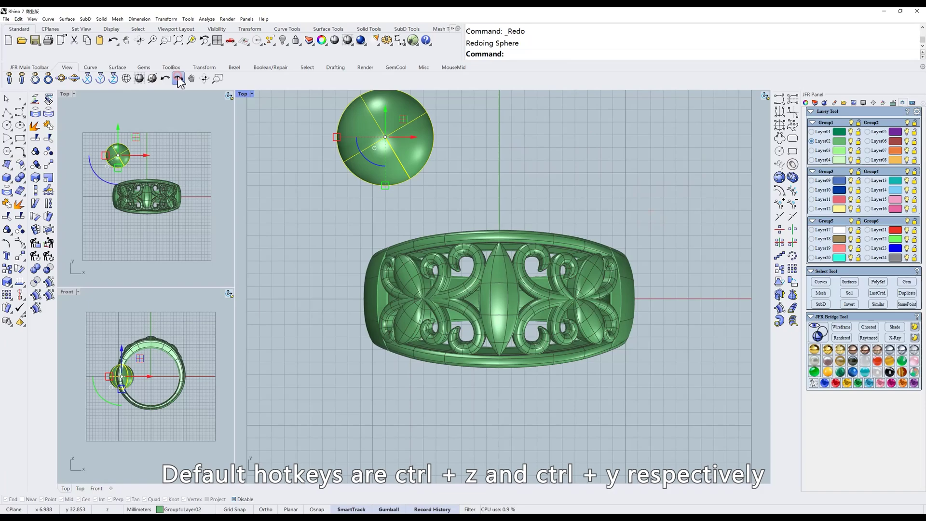
left_click(178, 78)
left_click(178, 78)
left_click_drag(609, 193, 424, 124)
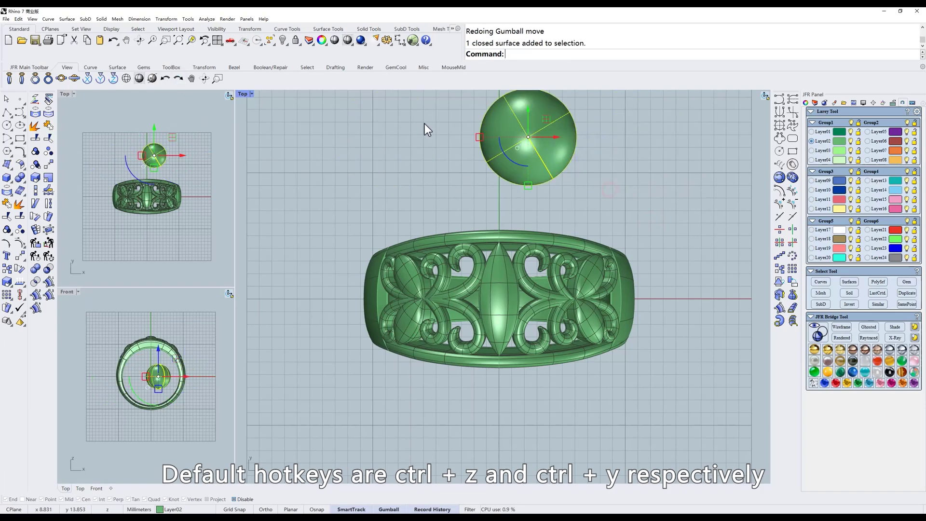
key("Delete")
Step: Pan the Top view, tilt it into 3-D with RotateView, then snap back to Top with t
left_click(190, 78)
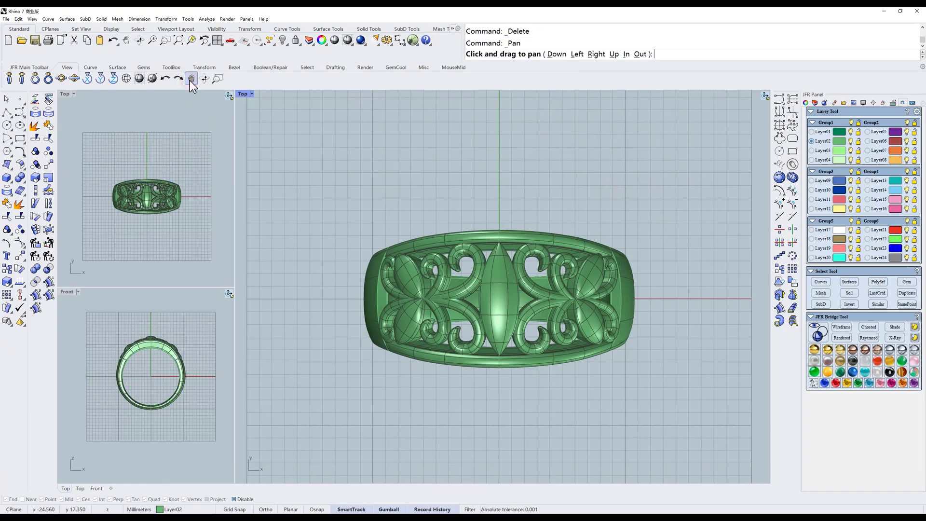
mouse_move(490, 284)
left_mouse_down()
mouse_move(483, 202)
mouse_move(484, 293)
left_mouse_up()
key("Return")
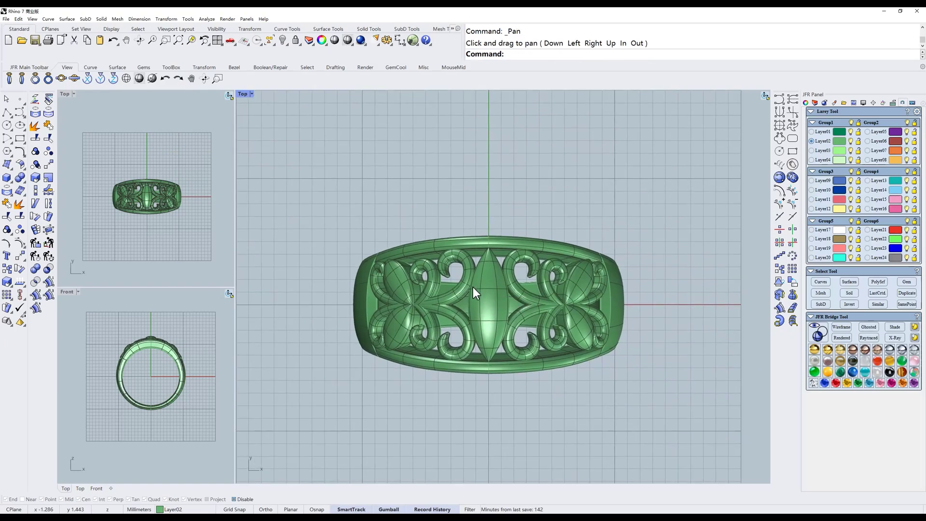
left_click(205, 78)
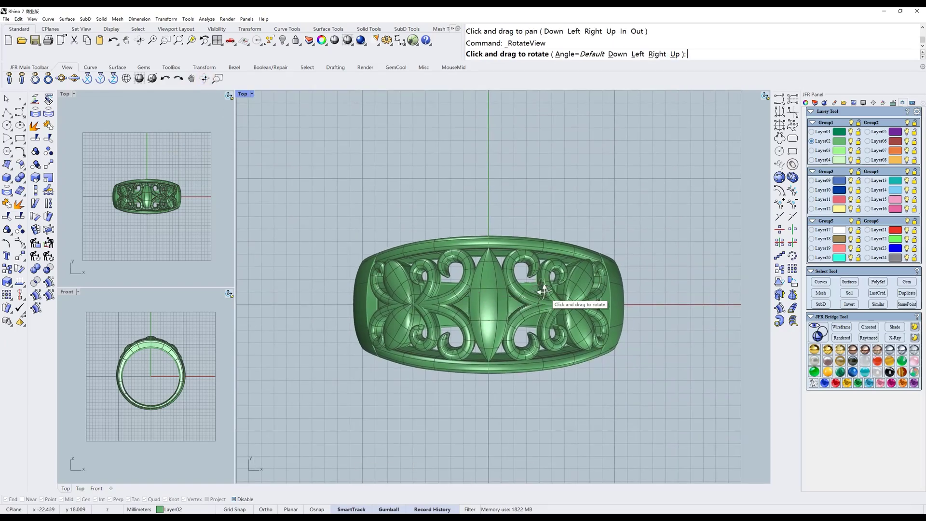
left_click_drag(542, 295, 544, 218)
key("Return")
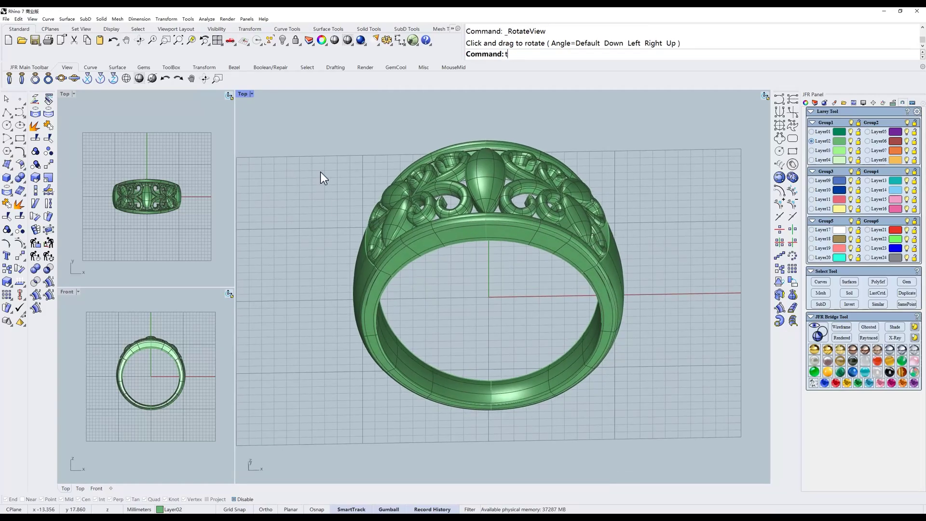
type("t")
key("Return")
Step: Zoom Window onto the central scroll, a scroll loop and the band's top centre, adjusting with the wheel
left_click(217, 78)
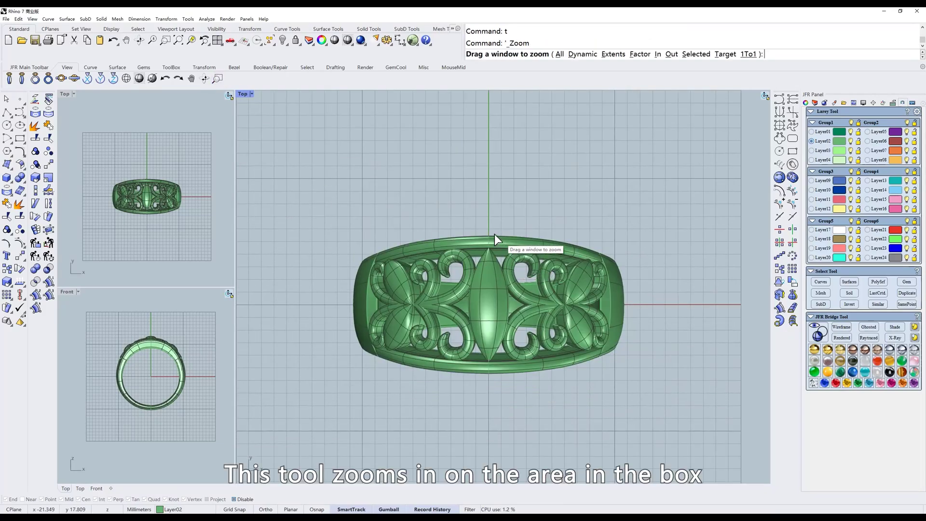
left_click_drag(493, 235, 555, 303)
scroll(556, 303, "down", 10)
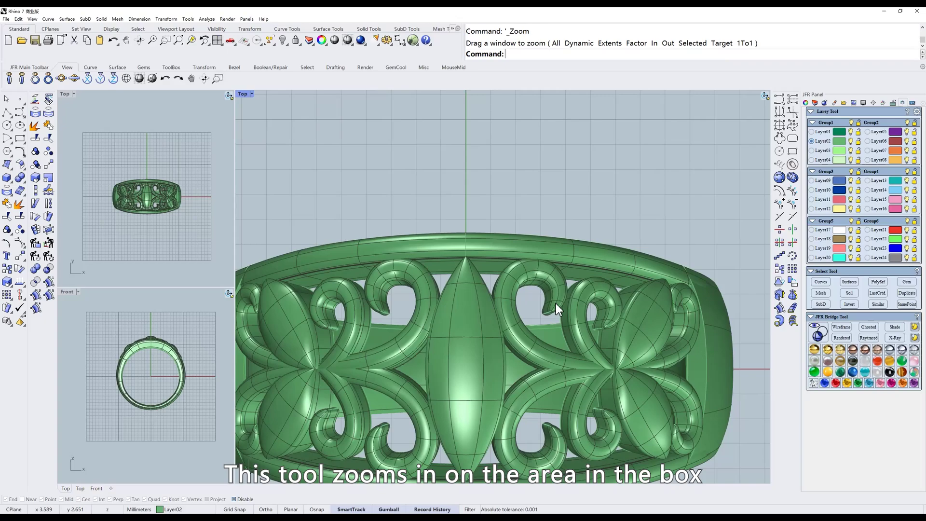
left_click(217, 79)
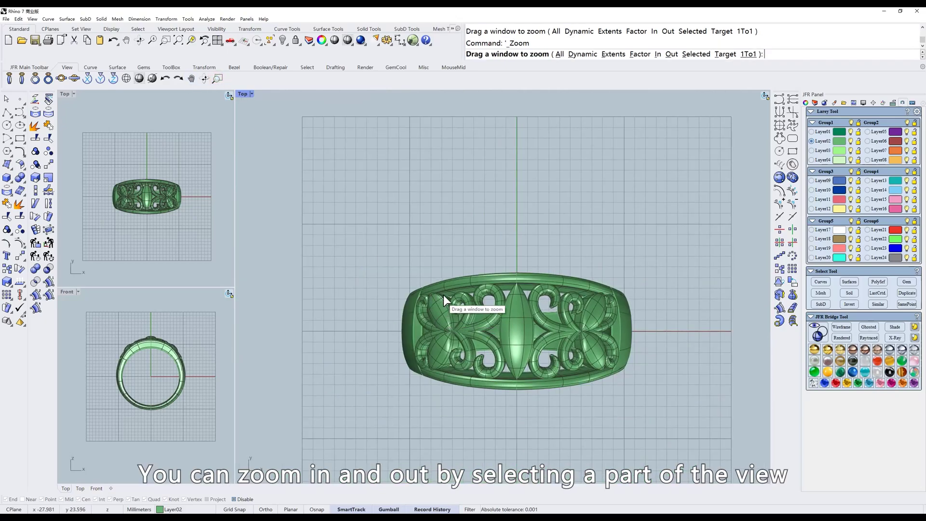
left_click_drag(462, 309, 478, 325)
scroll(478, 325, "down", 8)
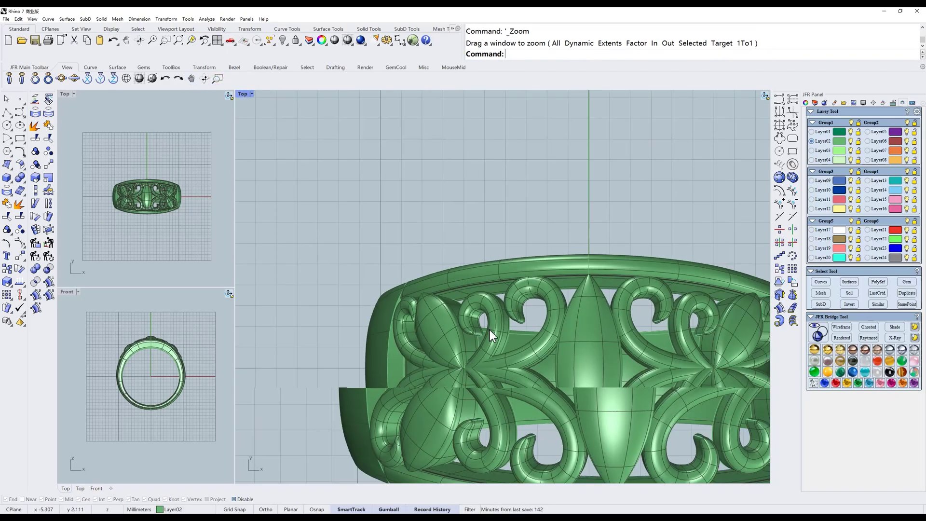
left_click(218, 78)
left_click_drag(458, 184, 564, 236)
scroll(519, 234, "down", 5)
scroll(545, 288, "up", 3)
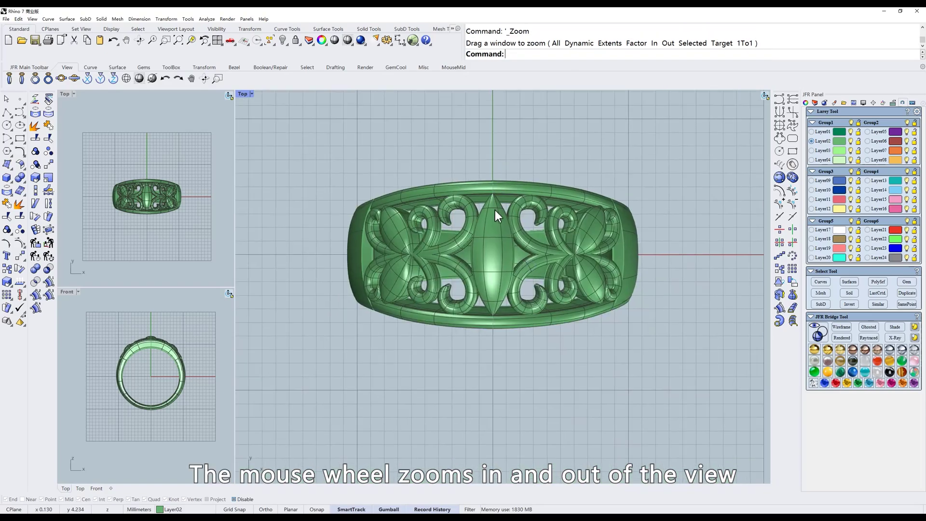
scroll(512, 259, "down", 2)
scroll(510, 277, "down", 2)
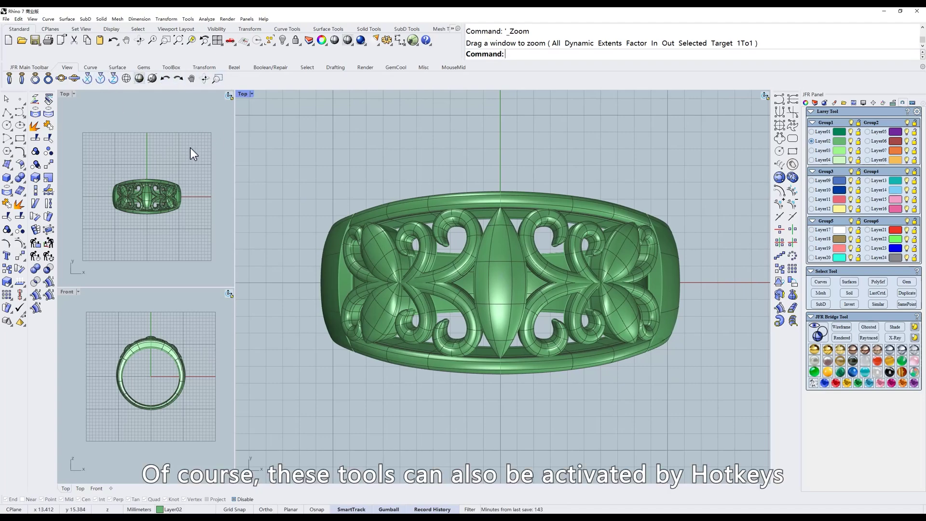
Step: Rotate the view twice about the X axis, then return to flat Top view with t
left_click(88, 79)
left_click(88, 79)
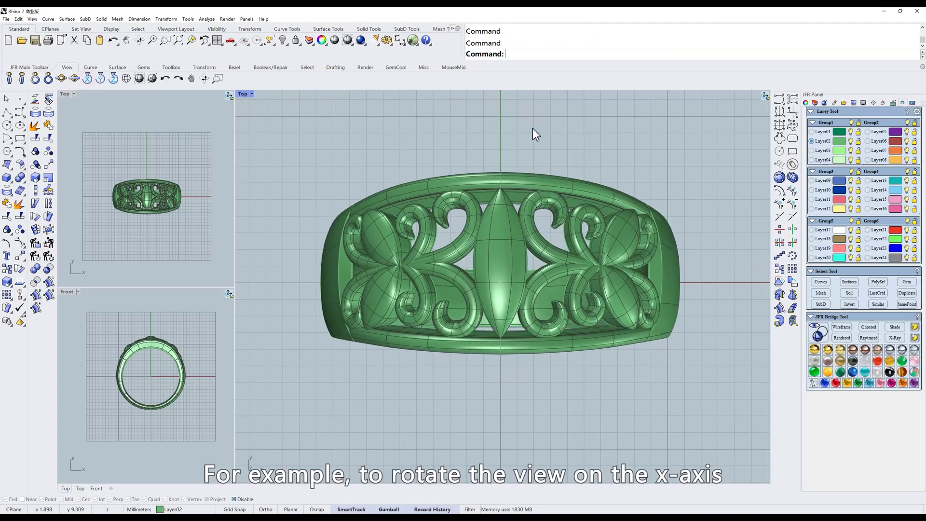
type("t")
key("Return")
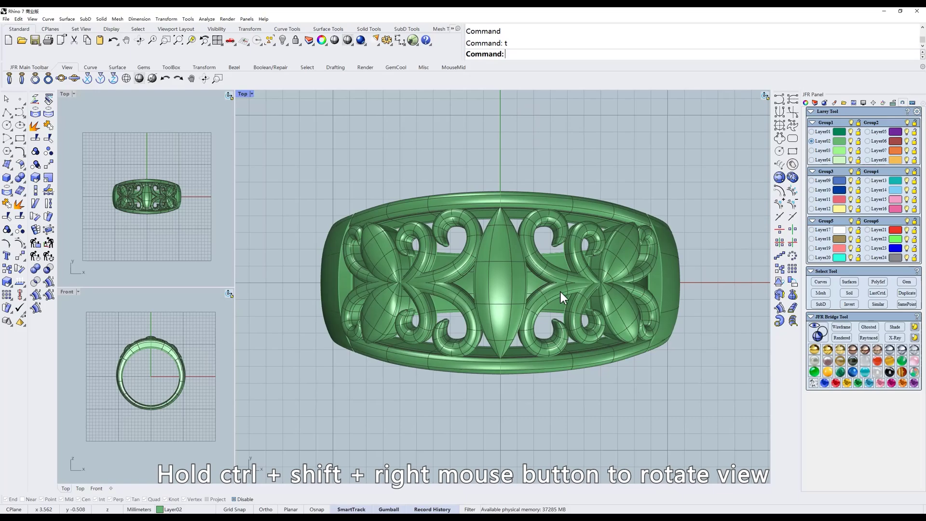
Step: Orbit to show the inner band and an angled view, snapping back to Top with t each time
right_click_drag(561, 291, 466, 261, "ctrl+shift")
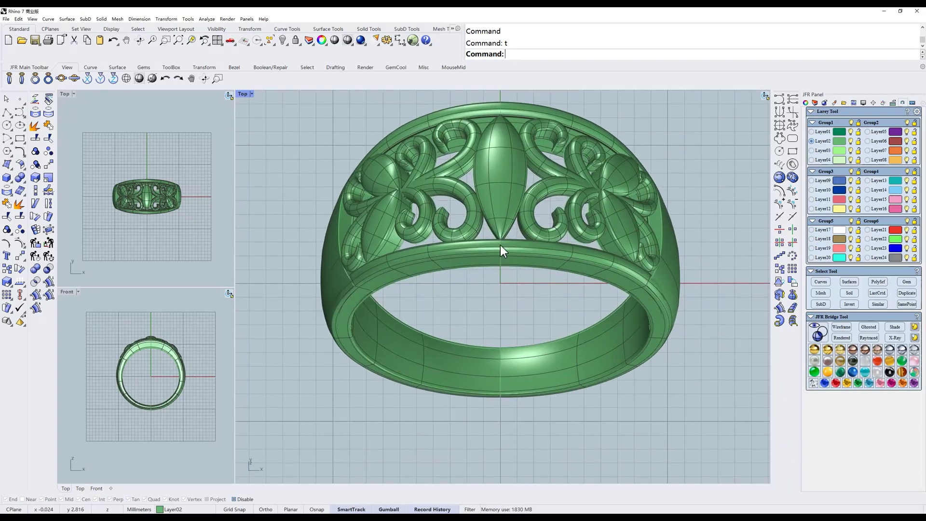
type("t")
key("Return")
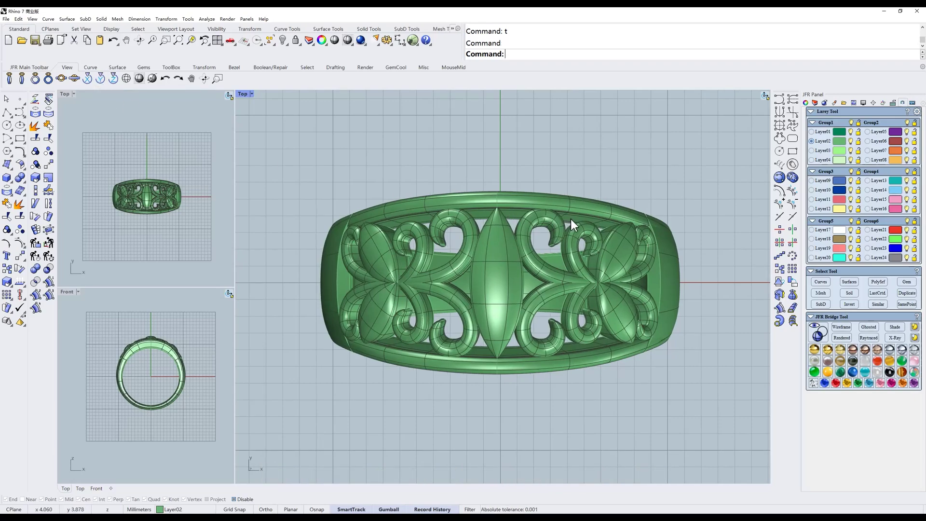
mouse_move(571, 219)
right_mouse_down()
mouse_move(522, 221)
mouse_move(543, 213)
mouse_move(516, 211)
mouse_move(638, 209)
mouse_move(498, 211)
mouse_move(554, 213)
right_mouse_up()
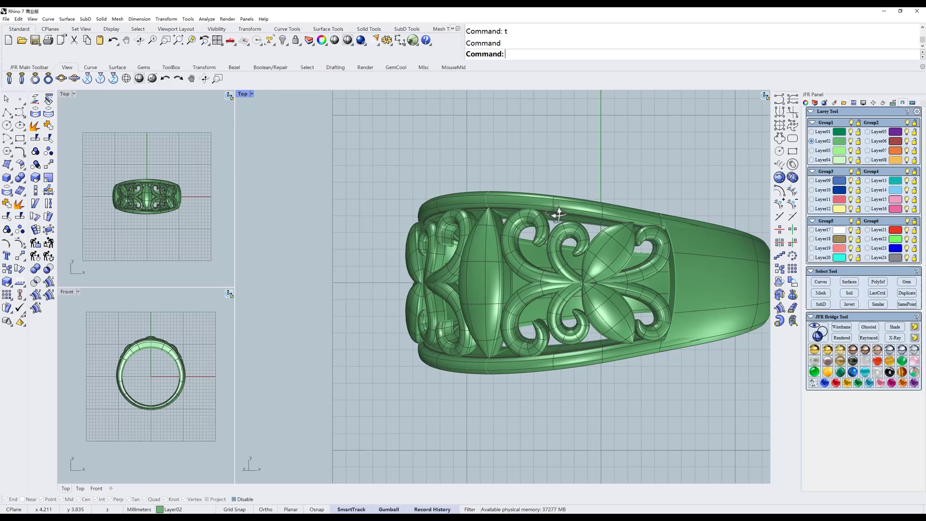
type("t")
key("Return")
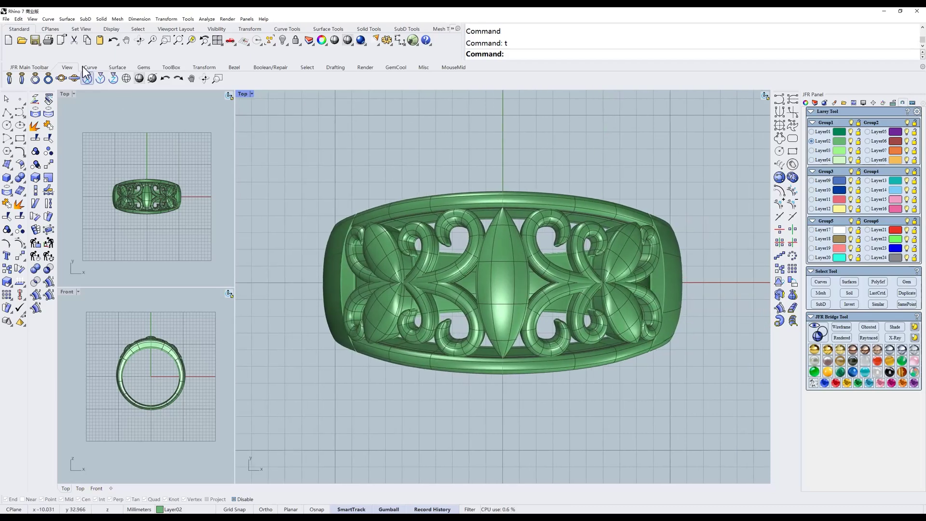
right_click_drag(472, 187, 468, 185)
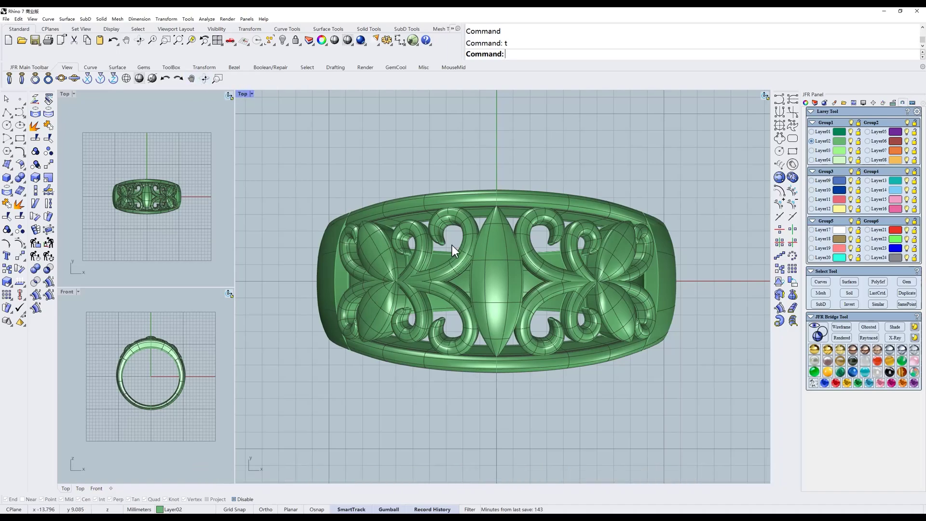
mouse_move(492, 279)
right_mouse_down()
mouse_move(530, 161)
mouse_move(472, 195)
mouse_move(482, 200)
mouse_move(487, 269)
right_mouse_up()
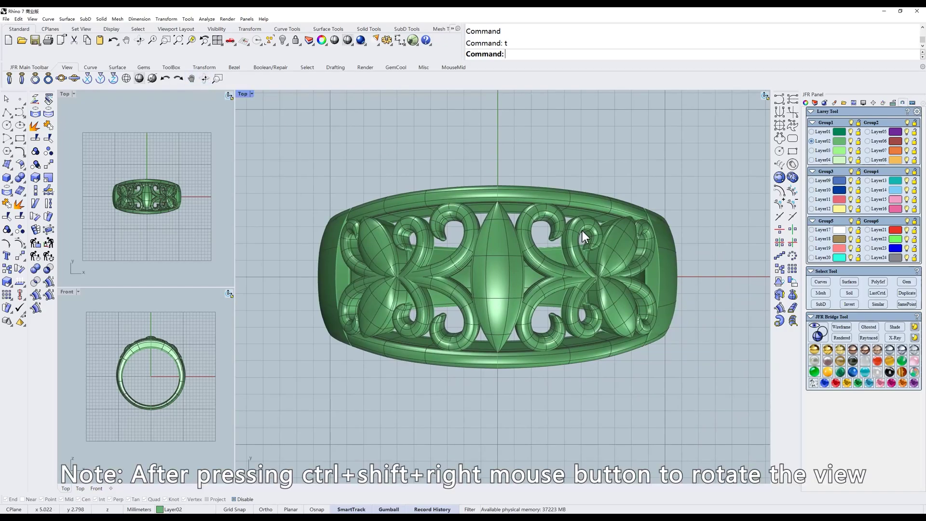
right_click_drag(575, 254, 661, 296, "ctrl+shift")
right_click_drag(661, 251, 246, 138, "ctrl+shift")
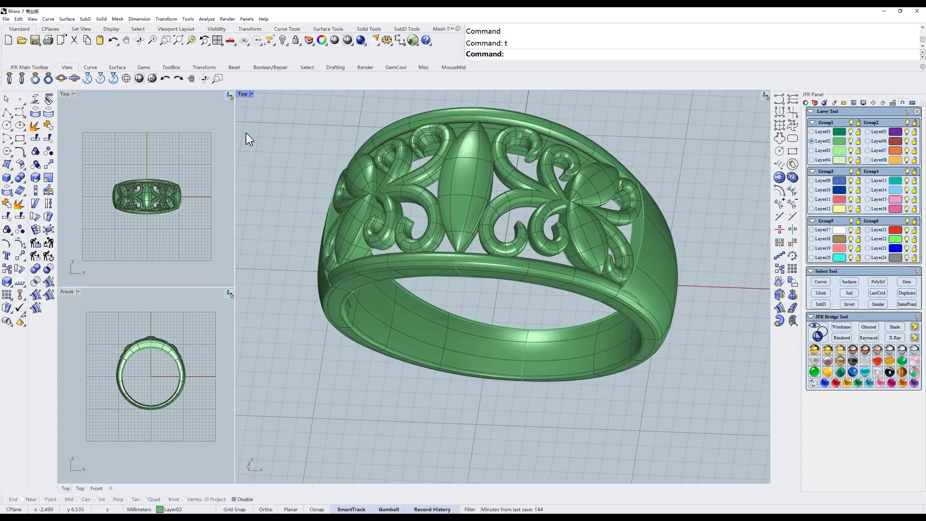
left_click(191, 79)
left_click_drag(407, 164, 596, 216)
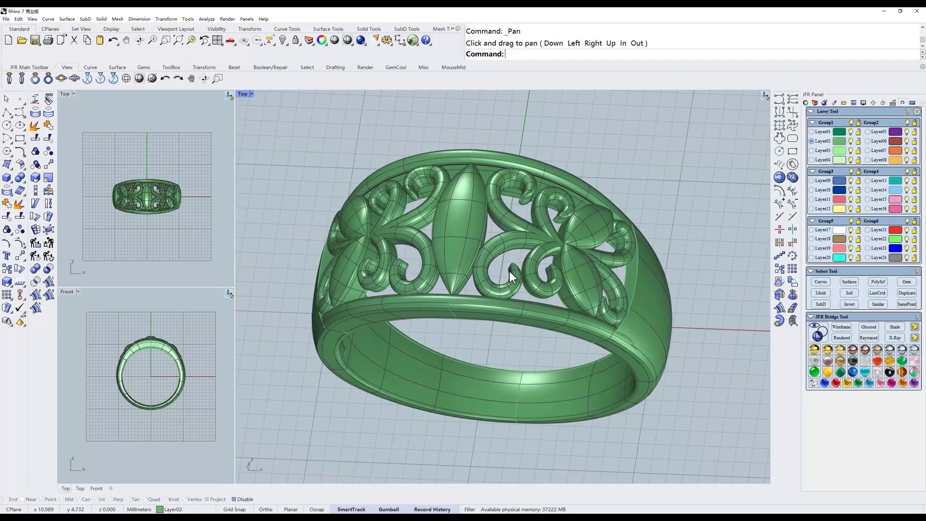
mouse_move(509, 271)
left_mouse_down()
mouse_move(568, 310)
mouse_move(551, 239)
mouse_move(496, 274)
left_mouse_up()
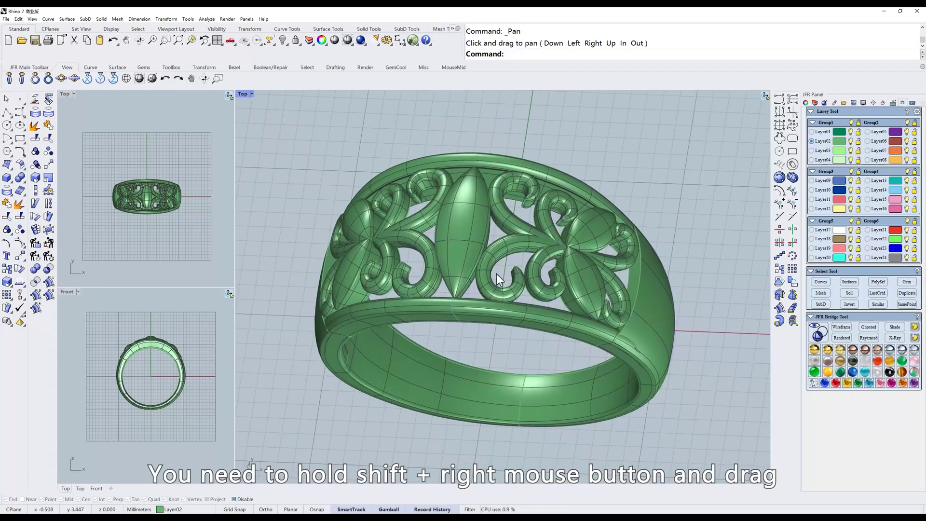
type("t")
key("Return")
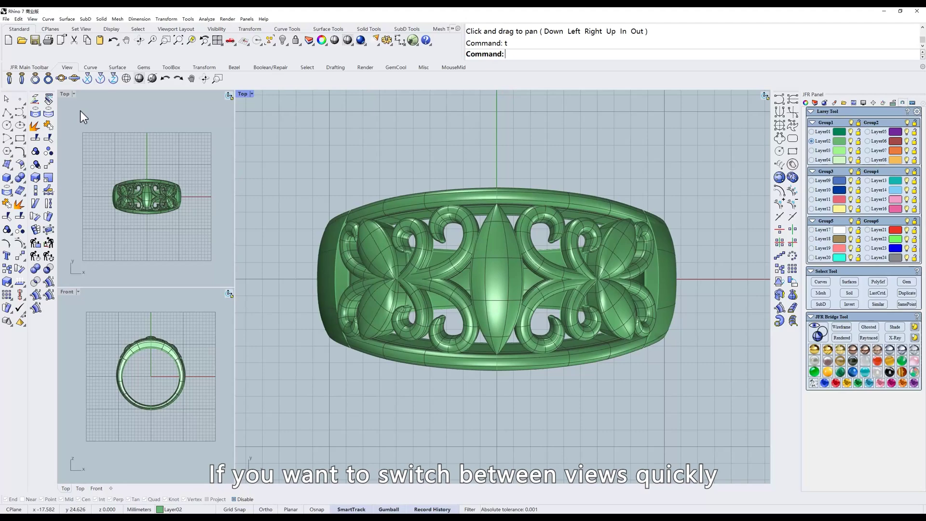
Step: Try the JFR Back, Right and Top view buttons, then apply Shaded with s and Front view with f
left_click(61, 79)
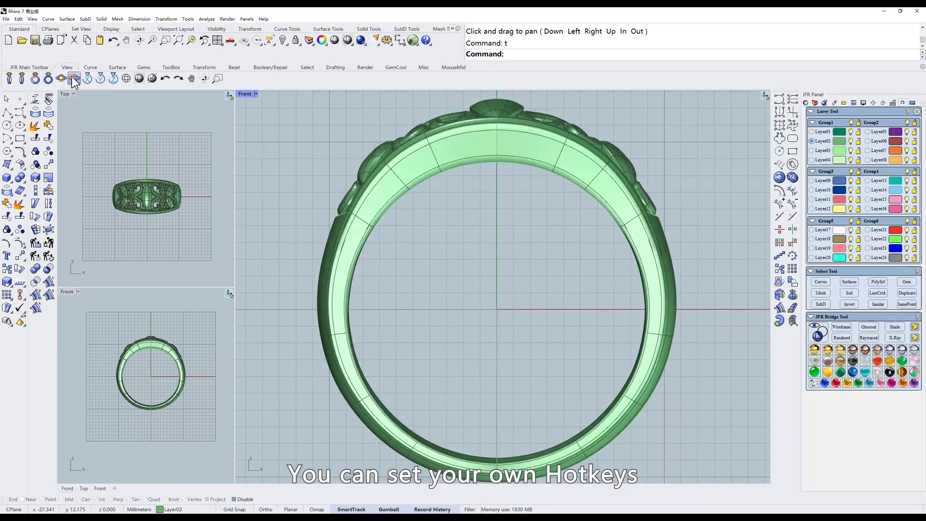
left_click(47, 78)
left_click(22, 79)
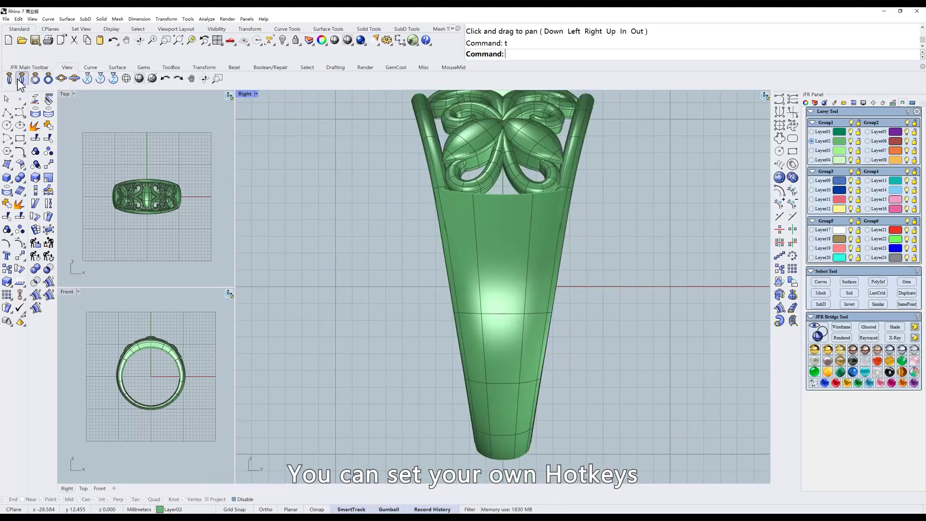
left_click(61, 79)
type("s")
key("space")
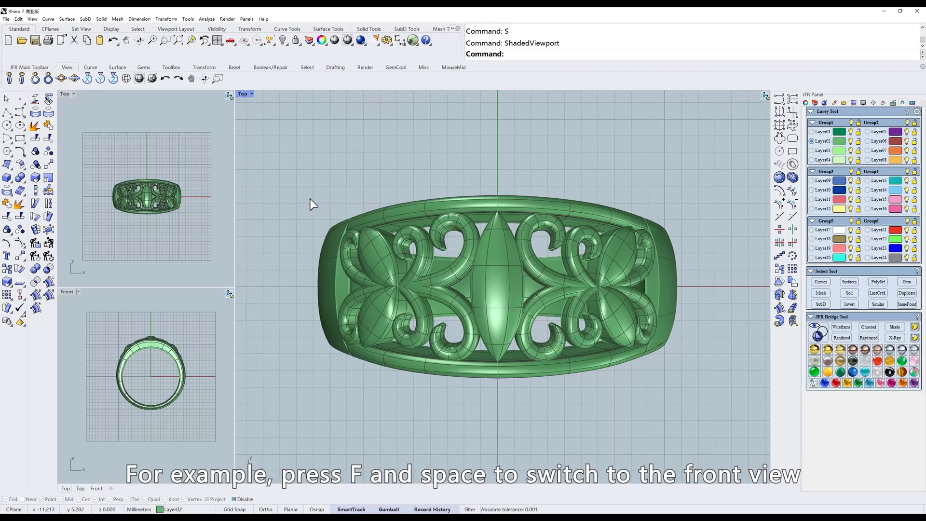
type("f")
key("space")
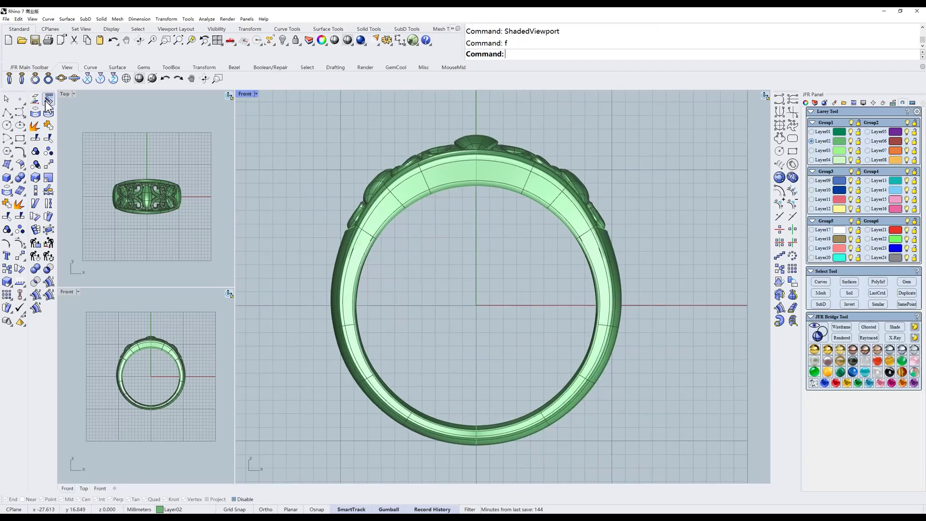
key("shift")
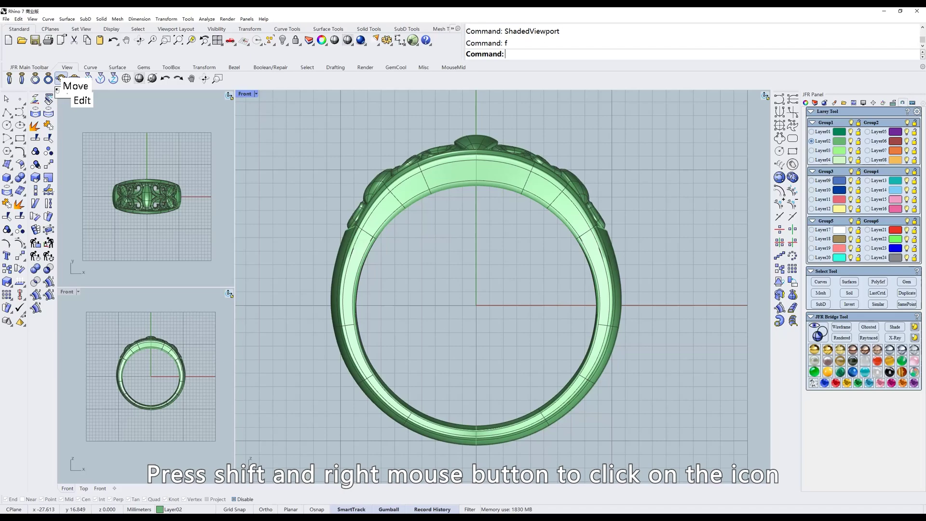
right_click(61, 78, "shift")
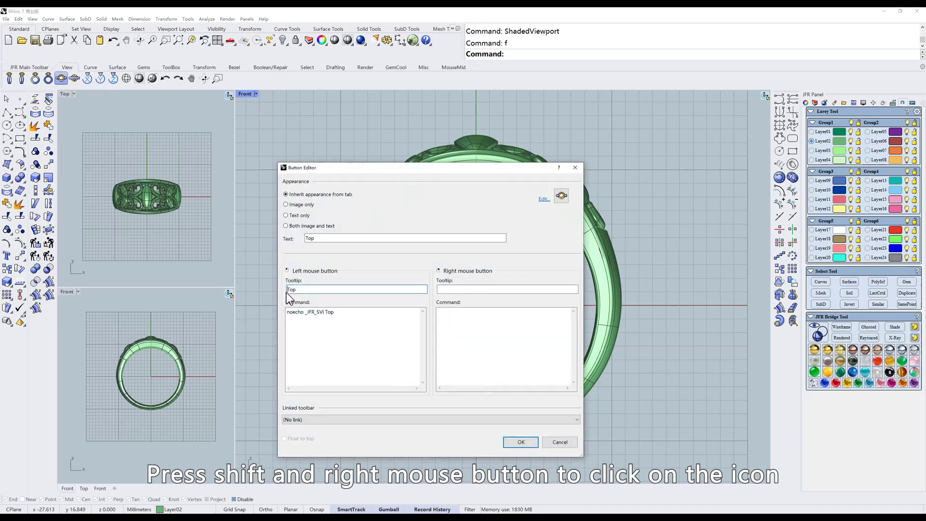
double_click(366, 317)
key("ctrl+a")
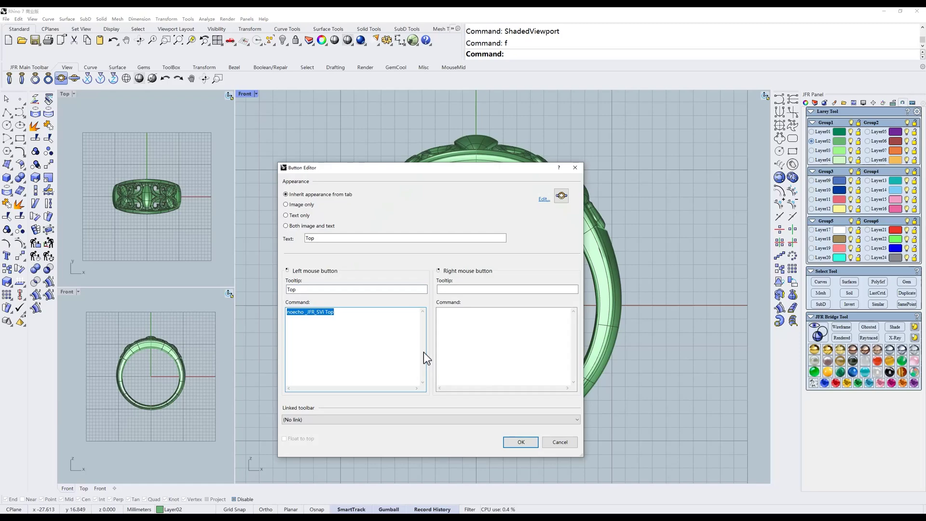
left_click(559, 442)
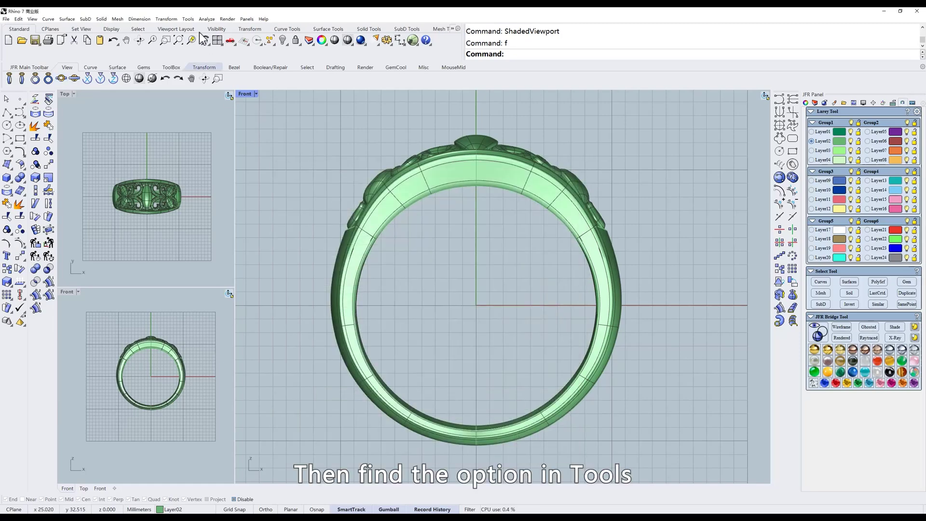
Step: In Rhino Options > Aliases, create a New alias named t with the macro noecho _JFR_SVi Top
left_click(187, 21)
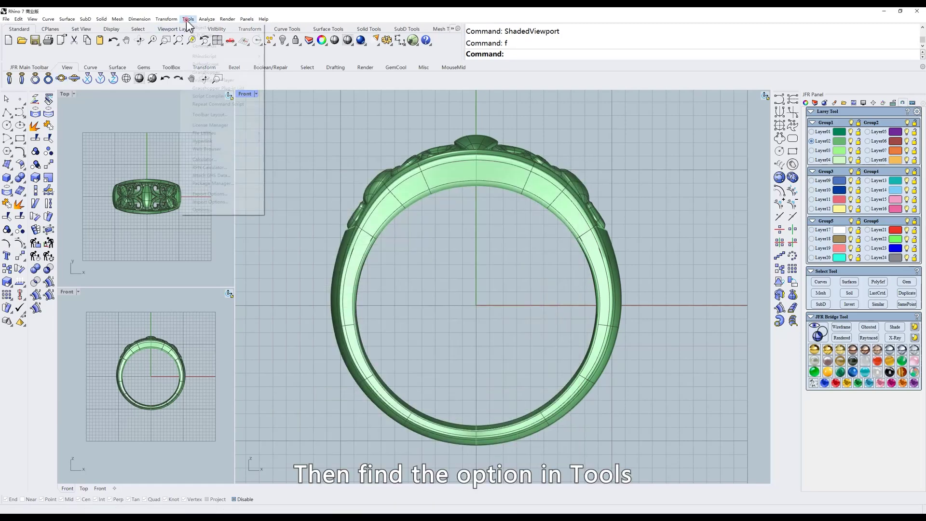
left_click(210, 210)
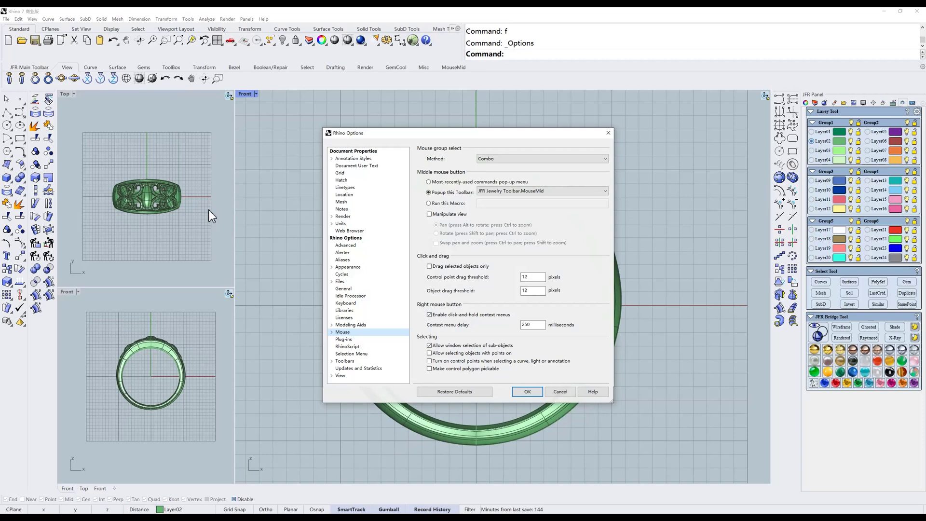
left_click(347, 259)
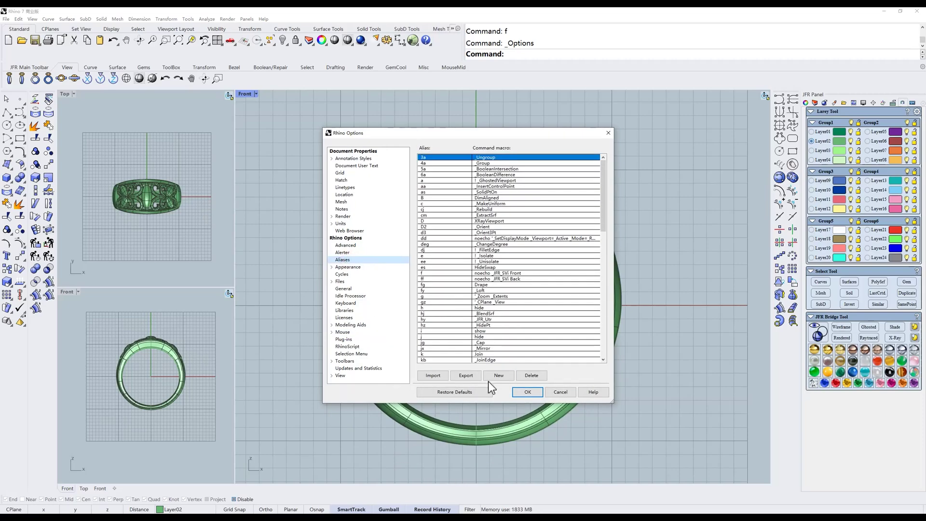
left_click(501, 376)
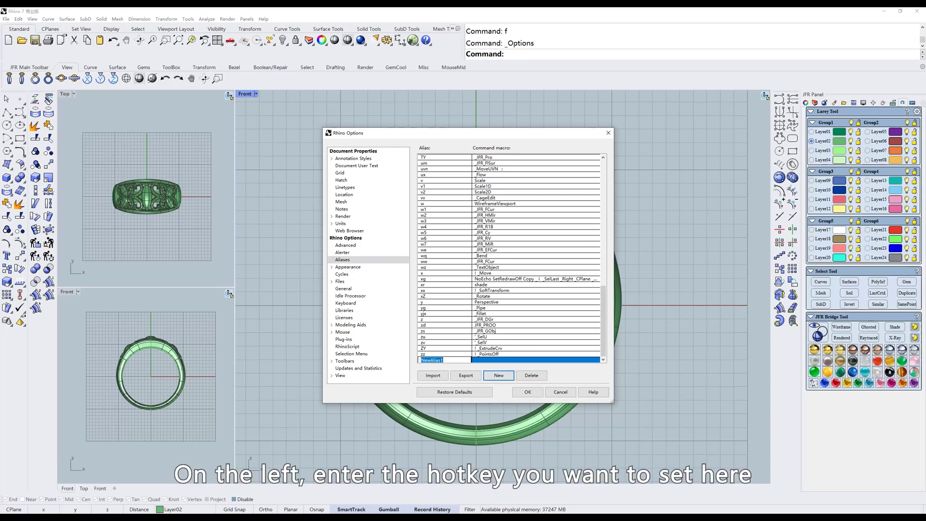
type("t")
left_click(428, 360)
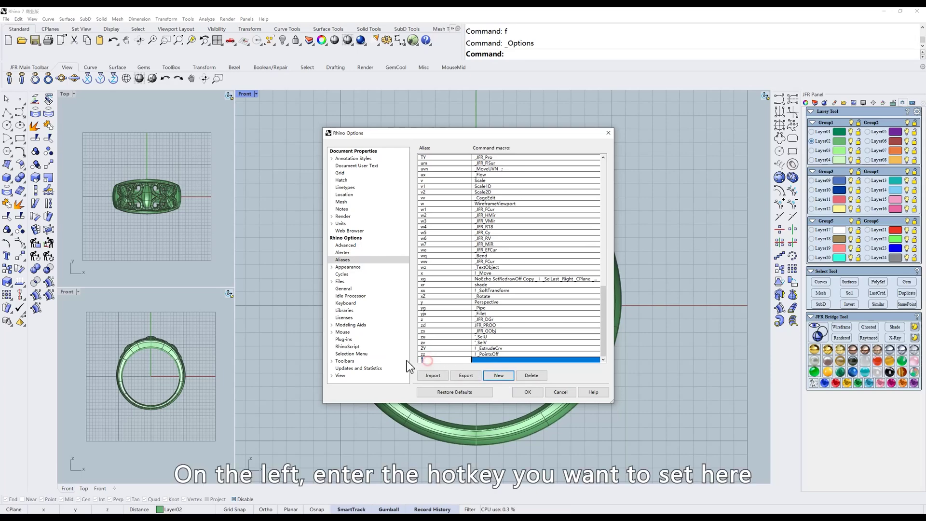
left_click(504, 360)
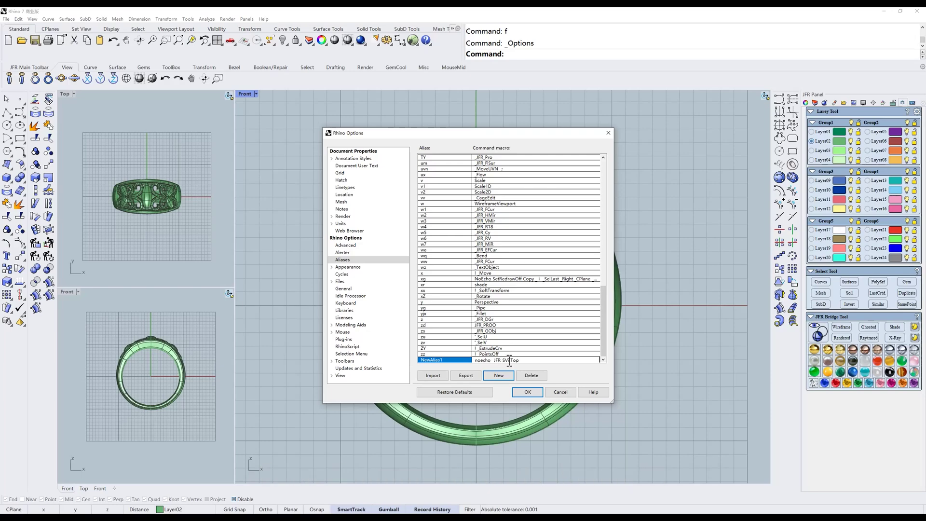
left_click(467, 360)
type("t")
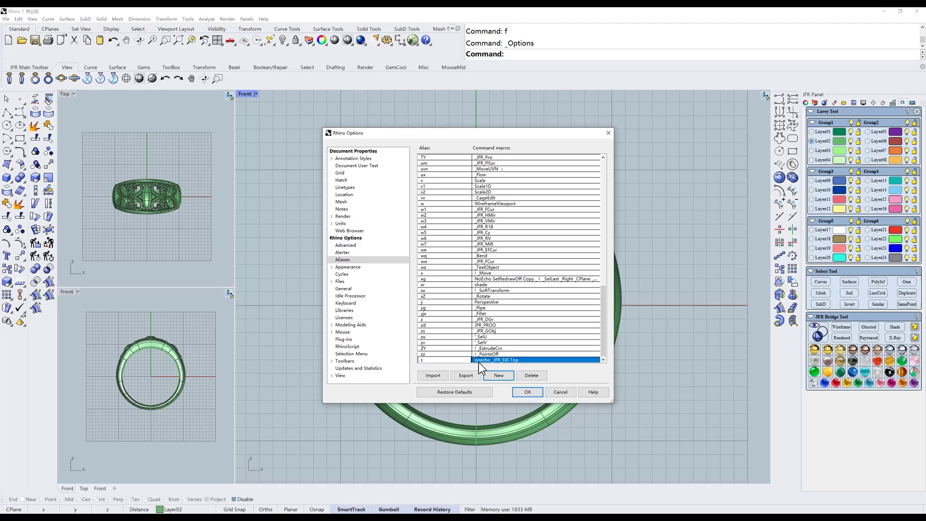
left_click(533, 390)
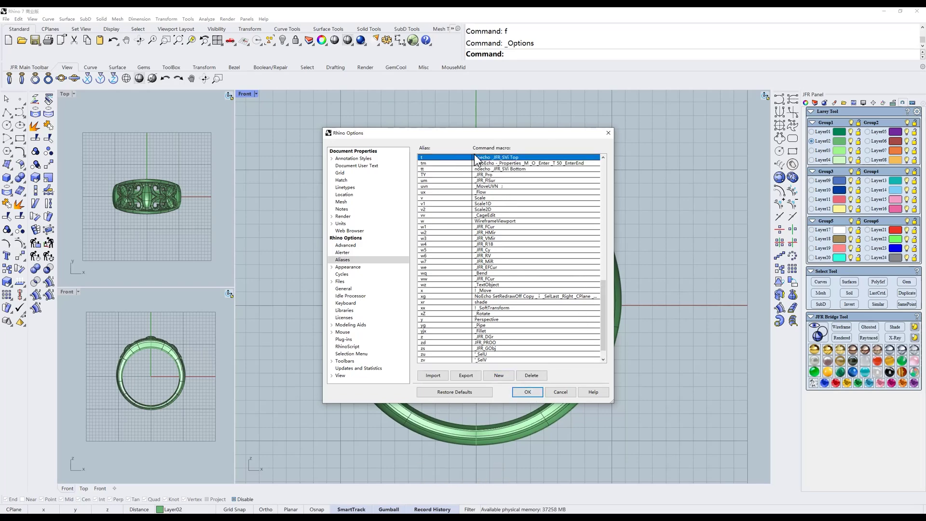
Step: Close Options with OK, run t to switch from Front to Top view, then orbit into 3-D
left_click(532, 392)
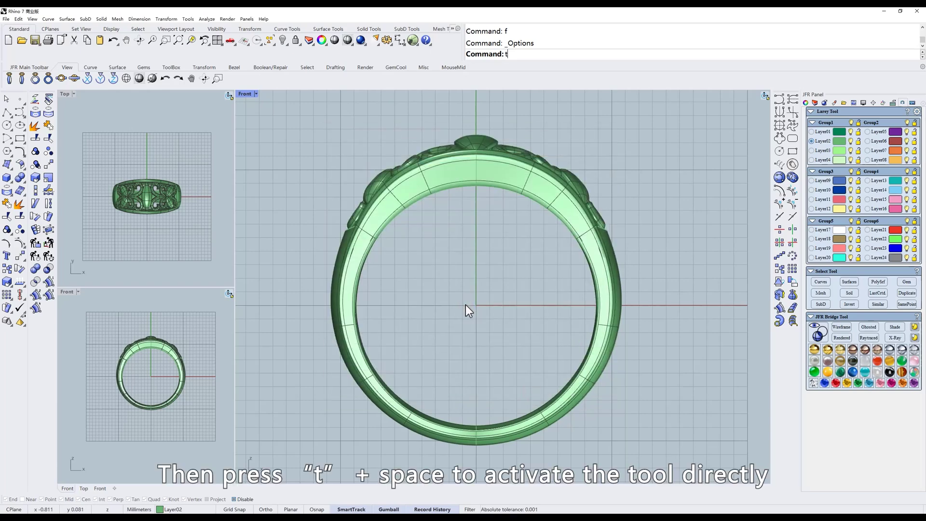
type("t")
key("space")
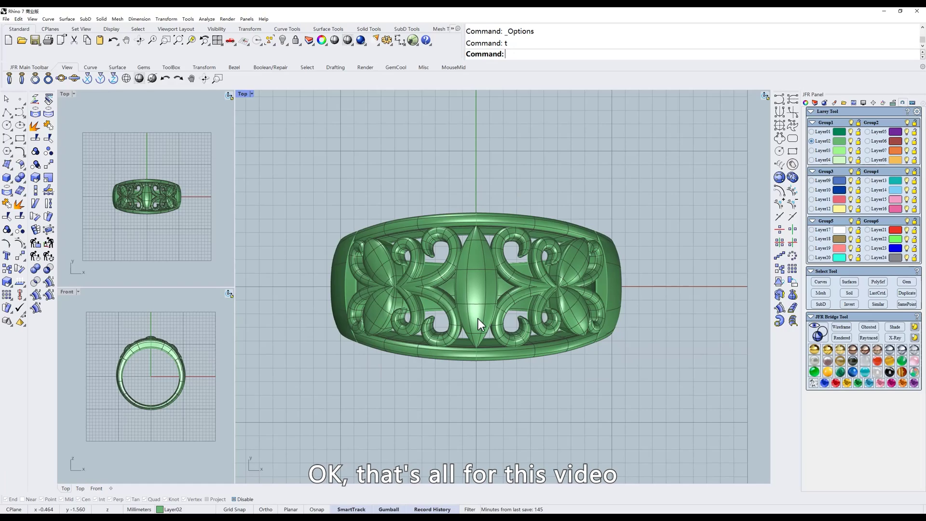
right_click_drag(478, 318, 497, 291)
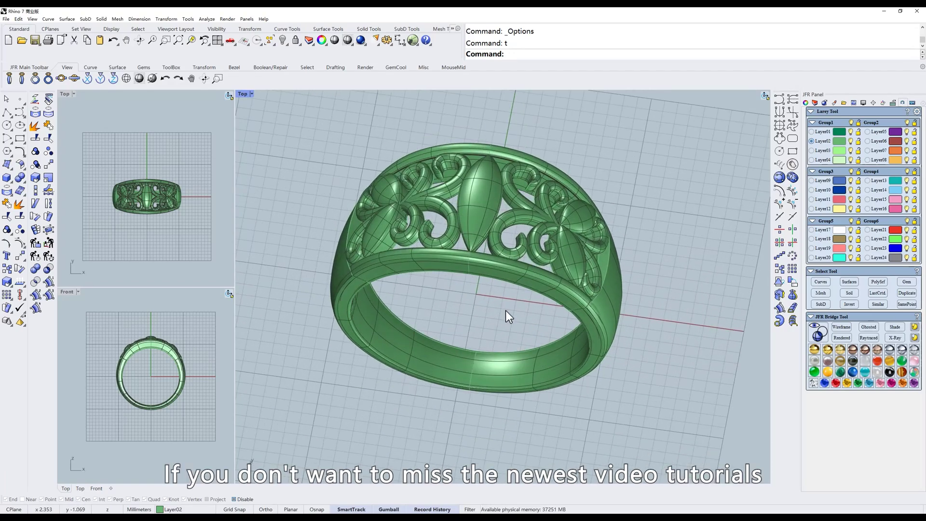